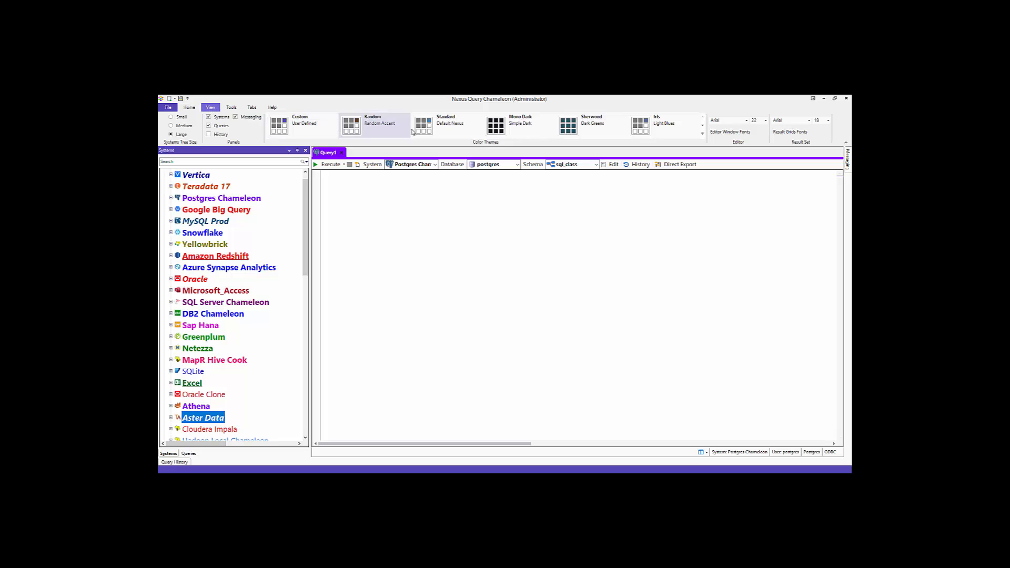
- Apply the Sherwood (Dark Greens) colour theme, then go back to the Home ribbon
{"action": "left_click", "coordinate": [571, 125]}
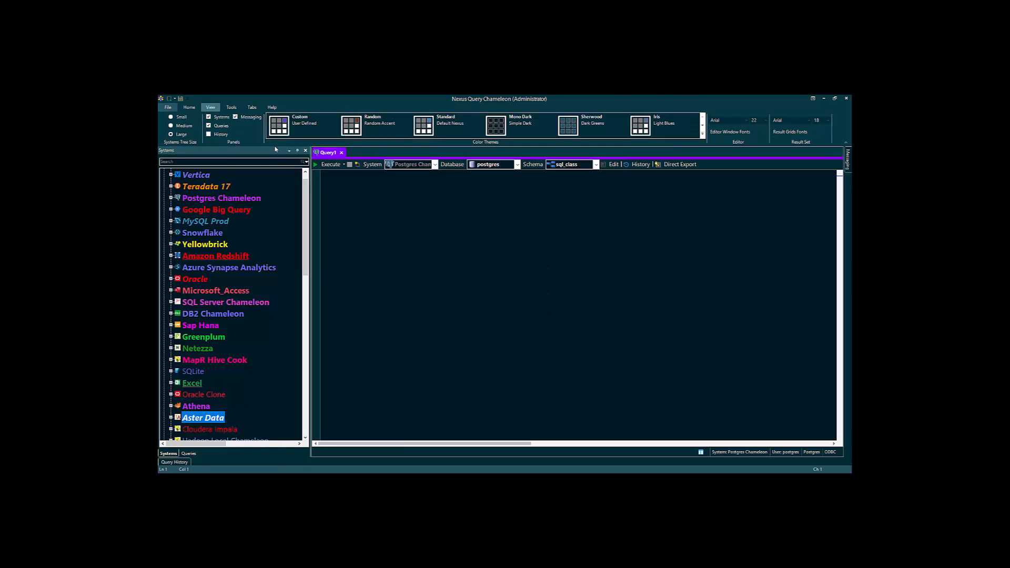
{"action": "left_click", "coordinate": [189, 107]}
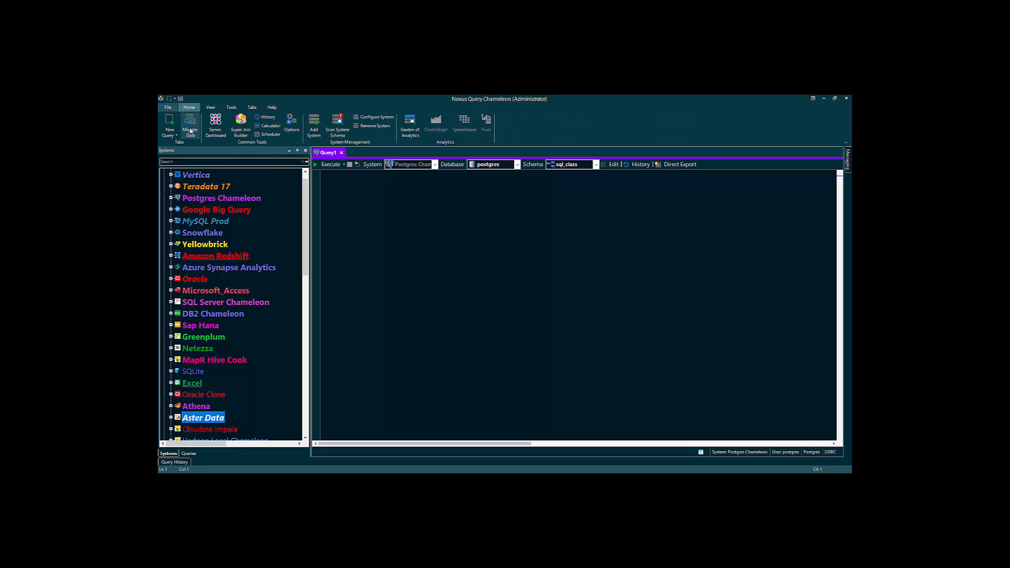
- Start a data migration from Postgres Chameleon as source to Vertica as target system
{"action": "left_click", "coordinate": [190, 124]}
{"action": "left_click", "coordinate": [541, 198]}
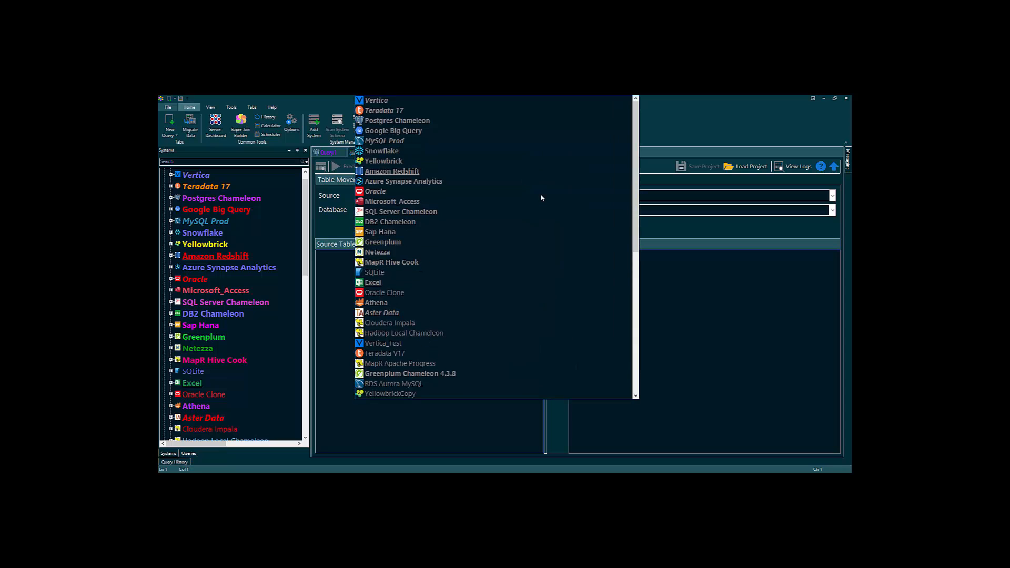
{"action": "left_click", "coordinate": [377, 122]}
{"action": "left_click", "coordinate": [833, 197]}
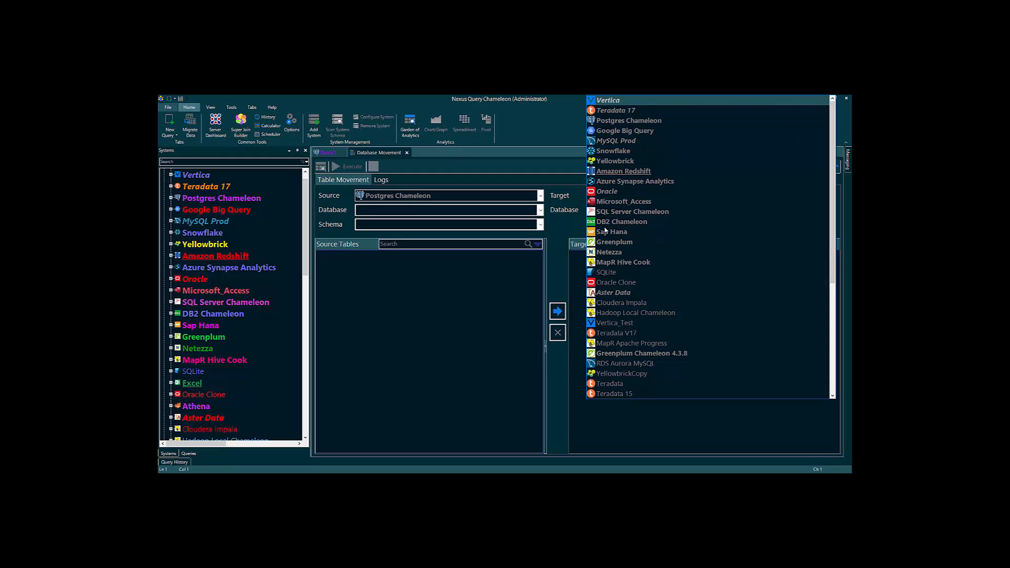
{"action": "left_click", "coordinate": [540, 210]}
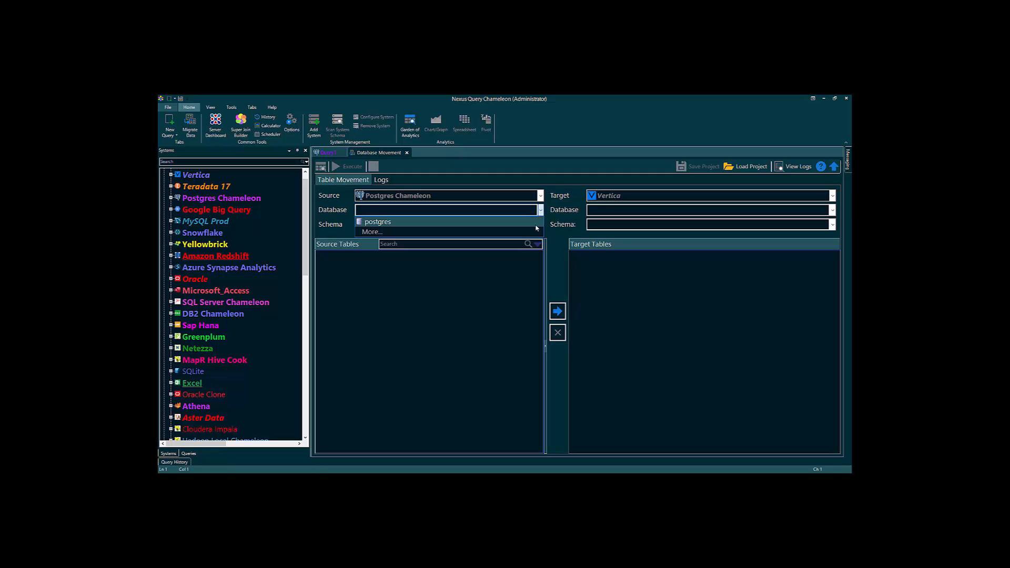
- Map postgres/sql_class to VMart/SQL_THIRD_CHOICE and check all 25 source tables
{"action": "left_click", "coordinate": [526, 222]}
{"action": "left_click", "coordinate": [540, 225]}
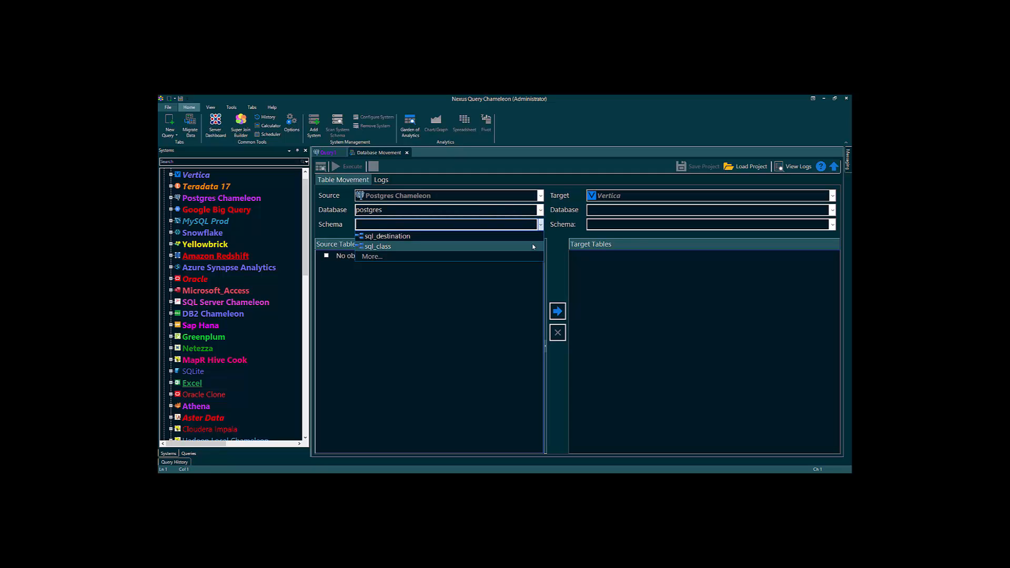
{"action": "left_click", "coordinate": [526, 245]}
{"action": "left_click", "coordinate": [832, 210]}
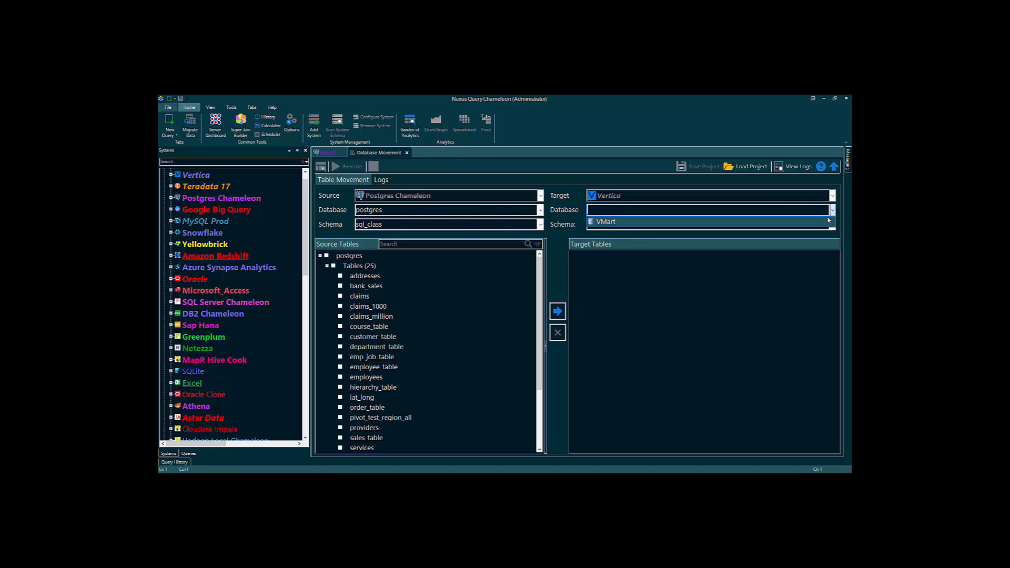
{"action": "left_click", "coordinate": [832, 224]}
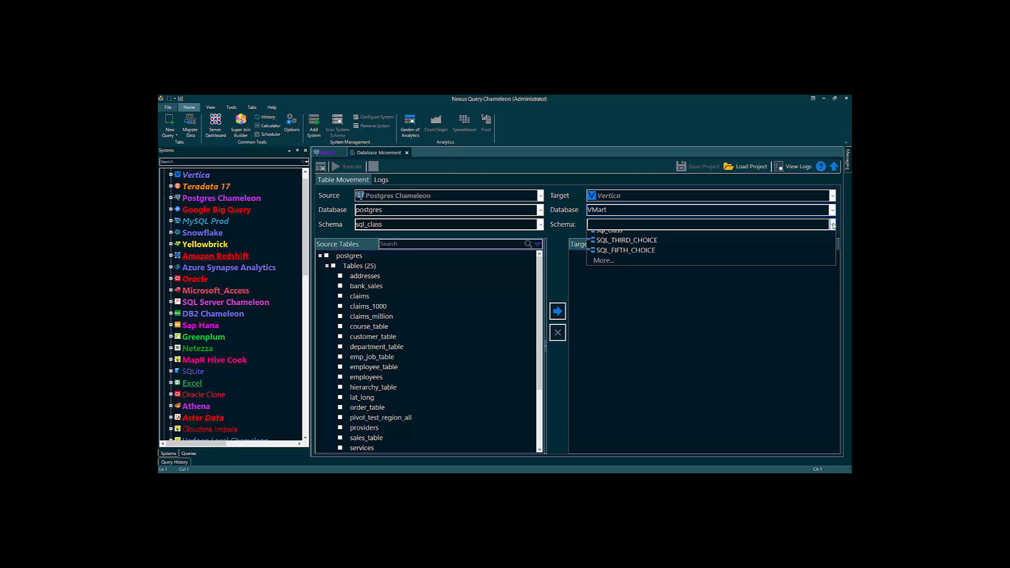
{"action": "left_click", "coordinate": [821, 266]}
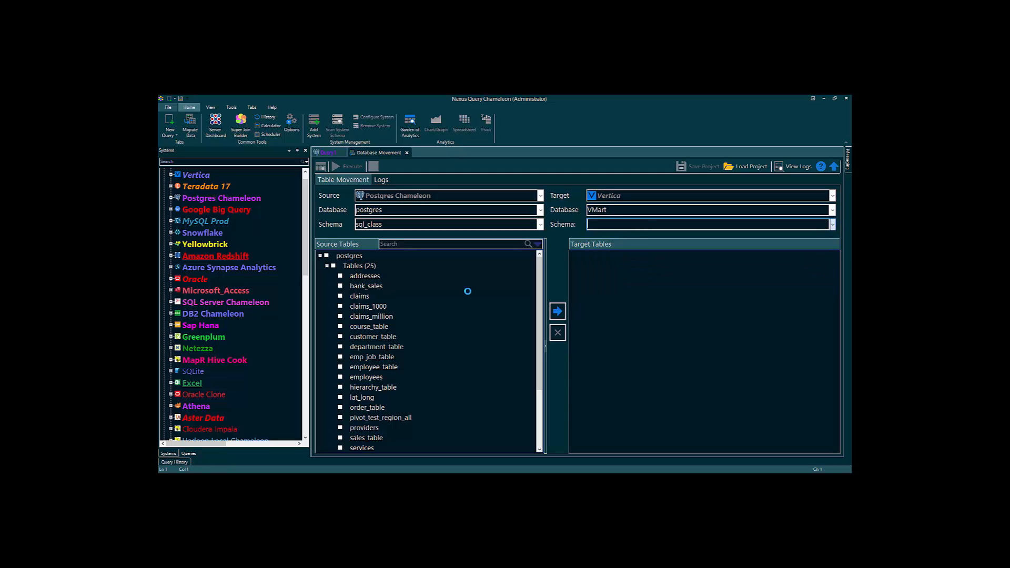
{"action": "left_click", "coordinate": [334, 267]}
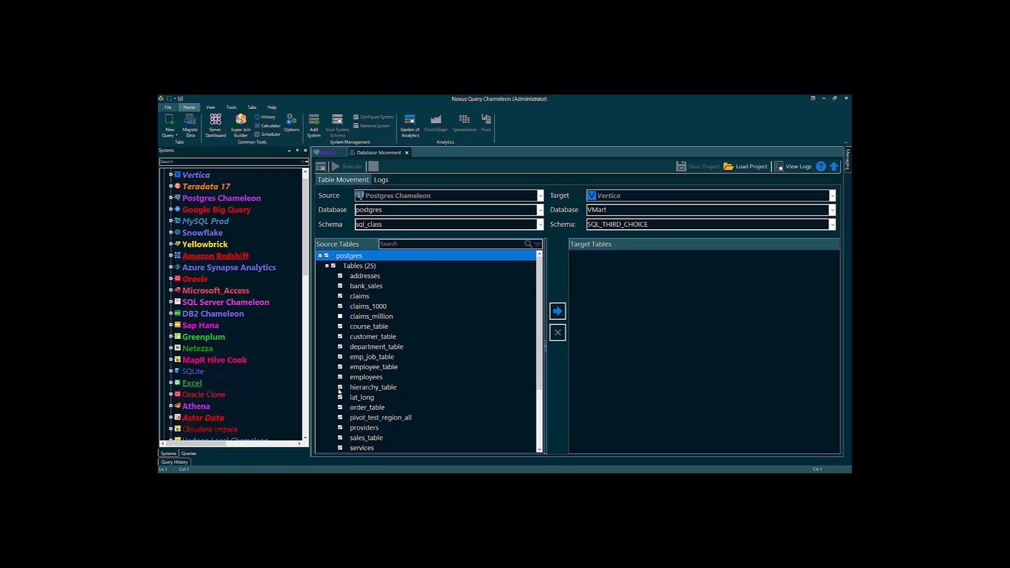
- Add the checked tables to the VMart.SQL_THIRD_CHOICE target list, leaving the copy utility unchanged
{"action": "left_click", "coordinate": [559, 312]}
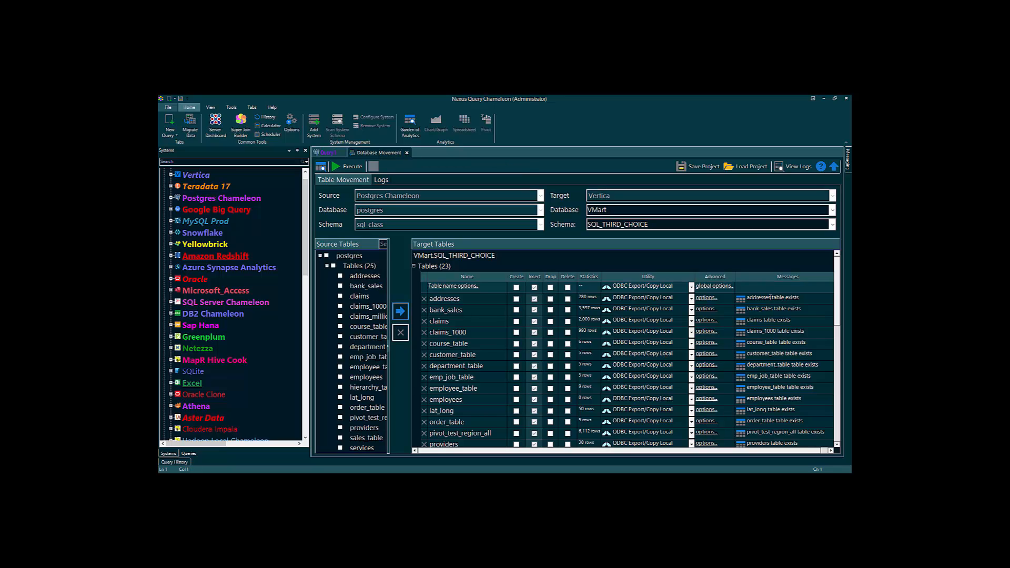
{"action": "left_click_drag", "start_coordinate": [770, 297], "coordinate": [796, 299]}
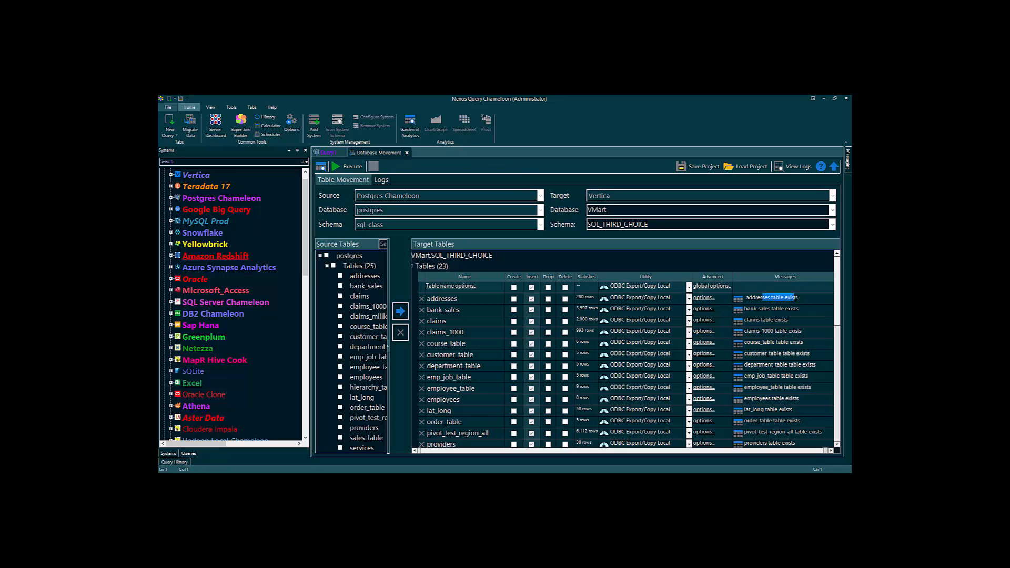
{"action": "left_click", "coordinate": [549, 288]}
{"action": "left_click", "coordinate": [690, 288]}
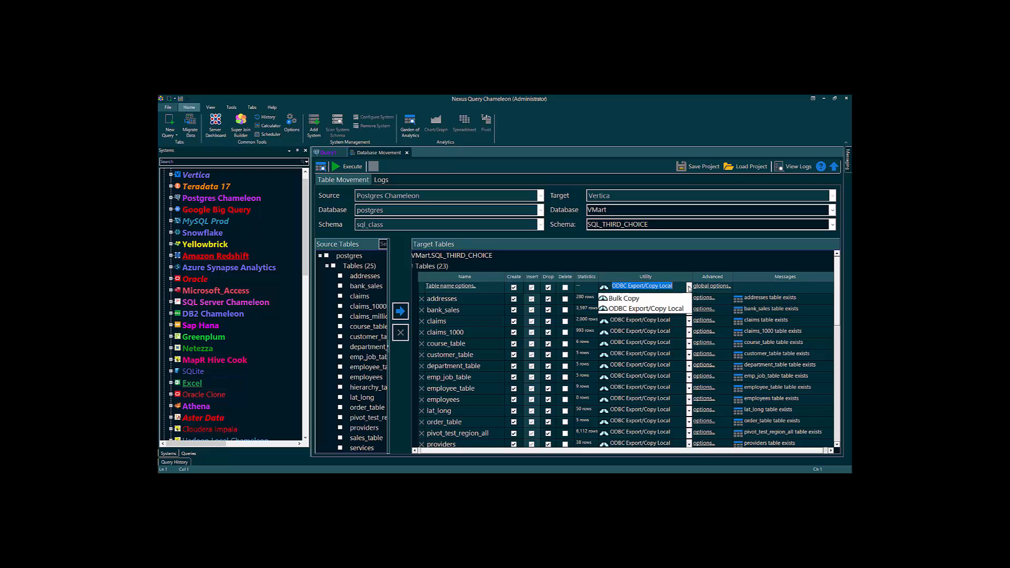
{"action": "left_click", "coordinate": [689, 288]}
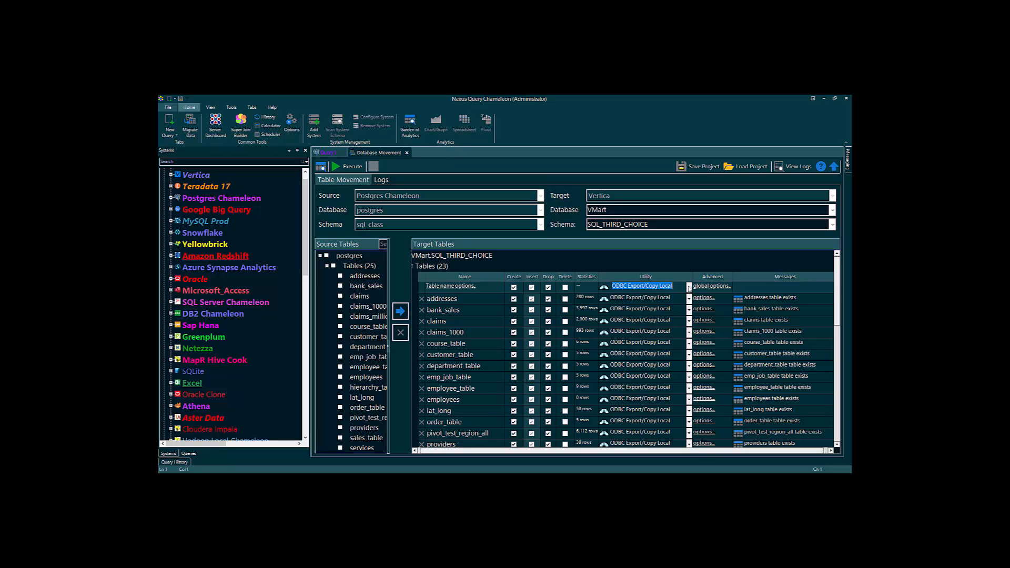
- Switch department_table to Bulk Copy, remove employees, and execute the move to Vertica
{"action": "left_click", "coordinate": [690, 366]}
{"action": "left_click", "coordinate": [623, 375]}
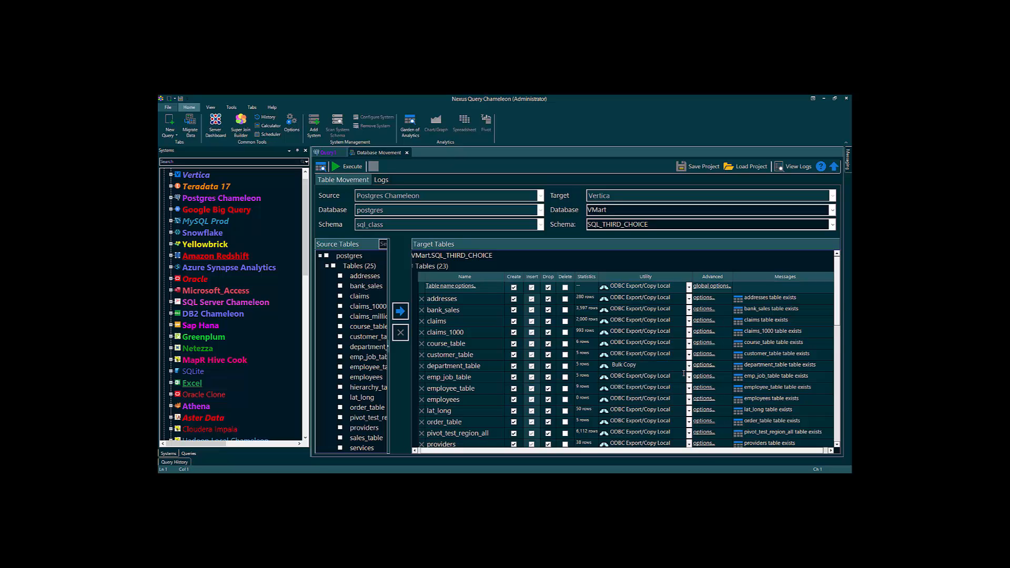
{"action": "left_click", "coordinate": [422, 401]}
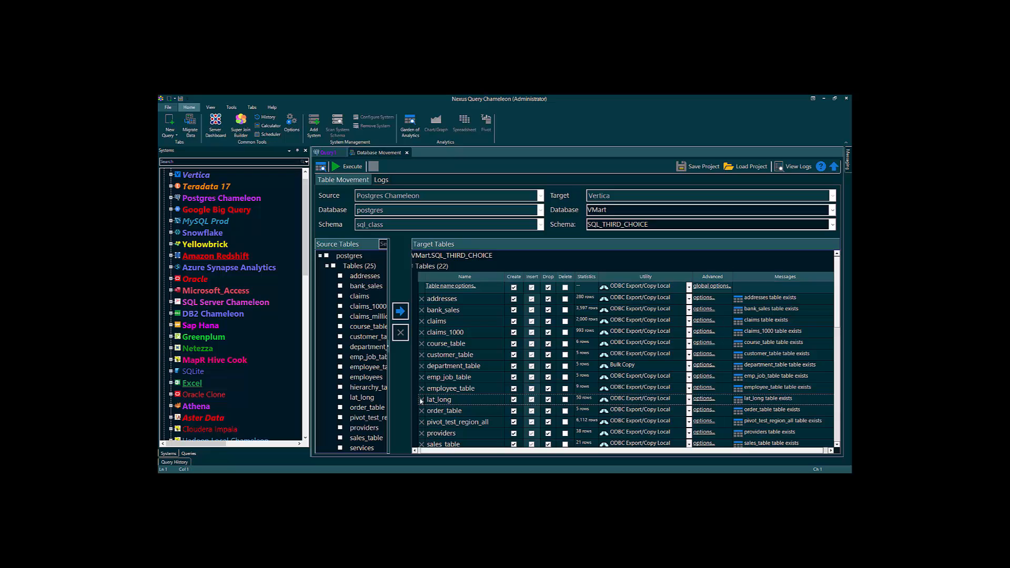
{"action": "left_click", "coordinate": [352, 167]}
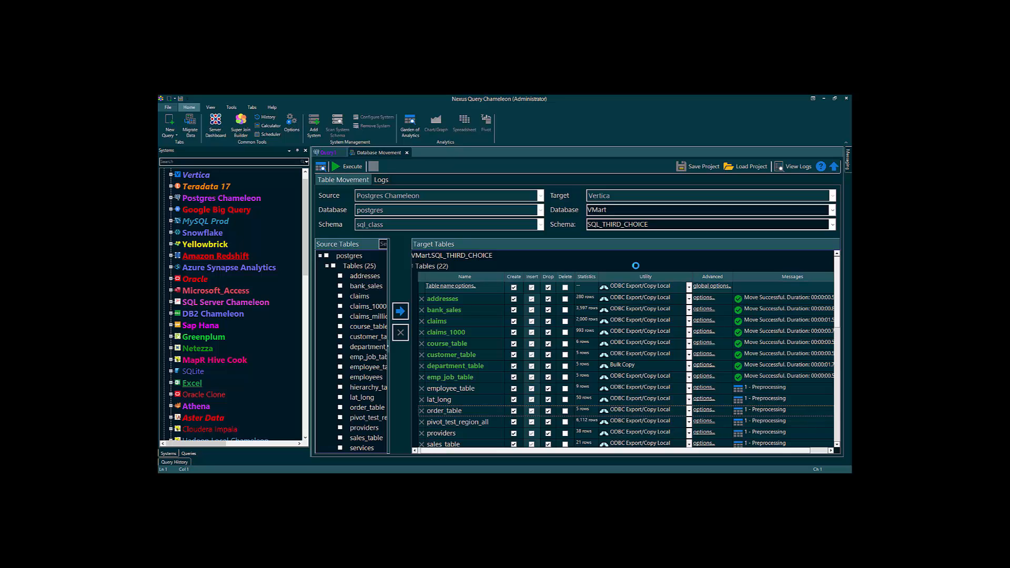
- After the tables report Move Successful, expand MySQL Prod in the Systems tree
{"action": "left_click", "coordinate": [171, 221]}
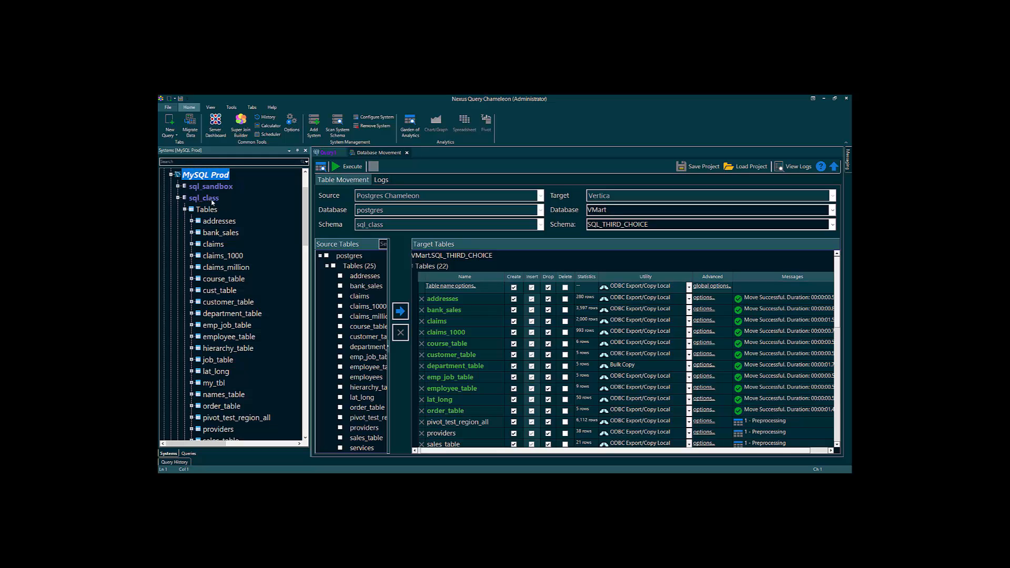
- Start a Move data to Vertica from MySQL Prod's sql_class database
{"action": "left_click", "coordinate": [211, 199]}
{"action": "right_click", "coordinate": [211, 199]}
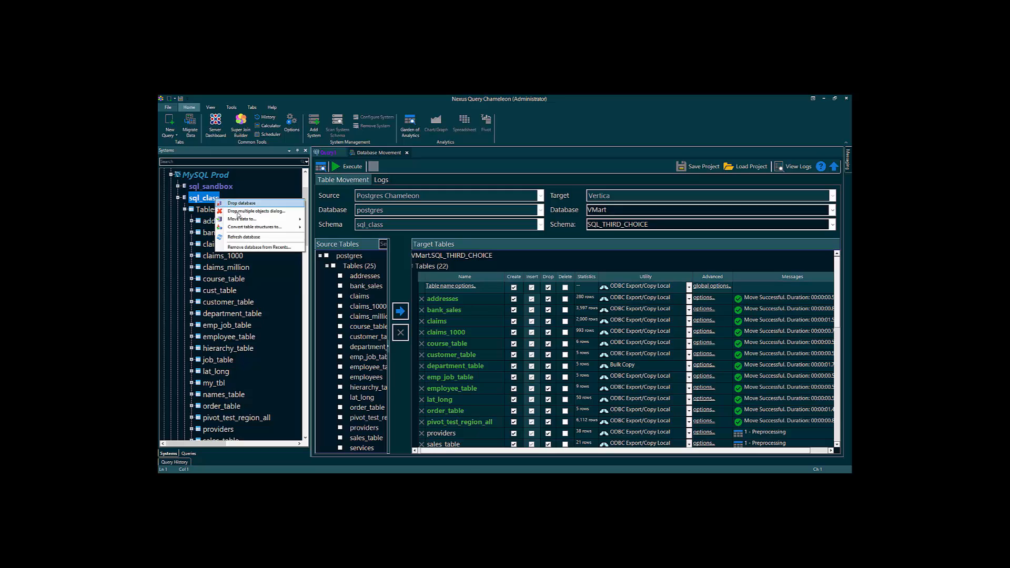
{"action": "mouse_move", "coordinate": [245, 219]}
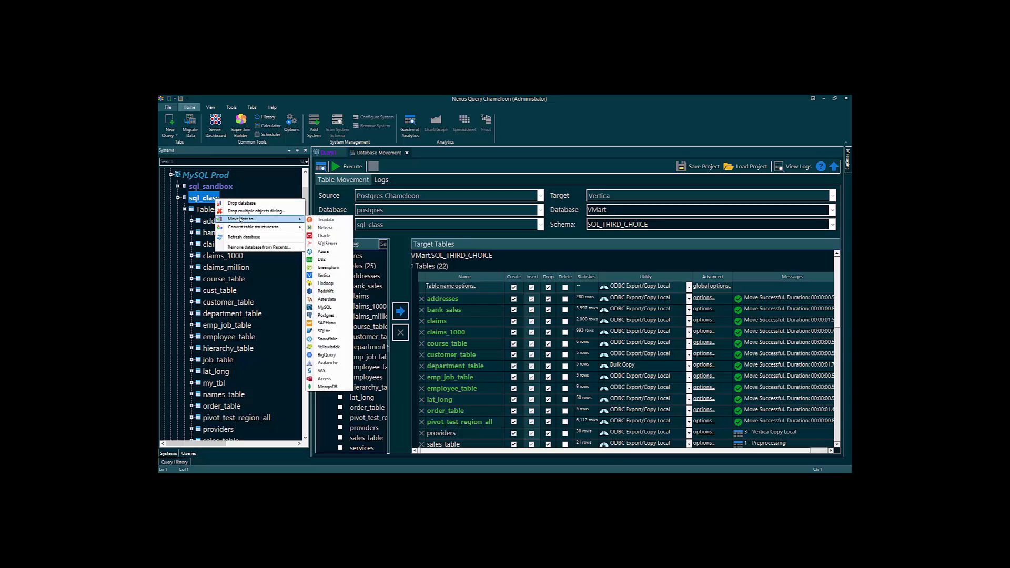
{"action": "left_click", "coordinate": [327, 277]}
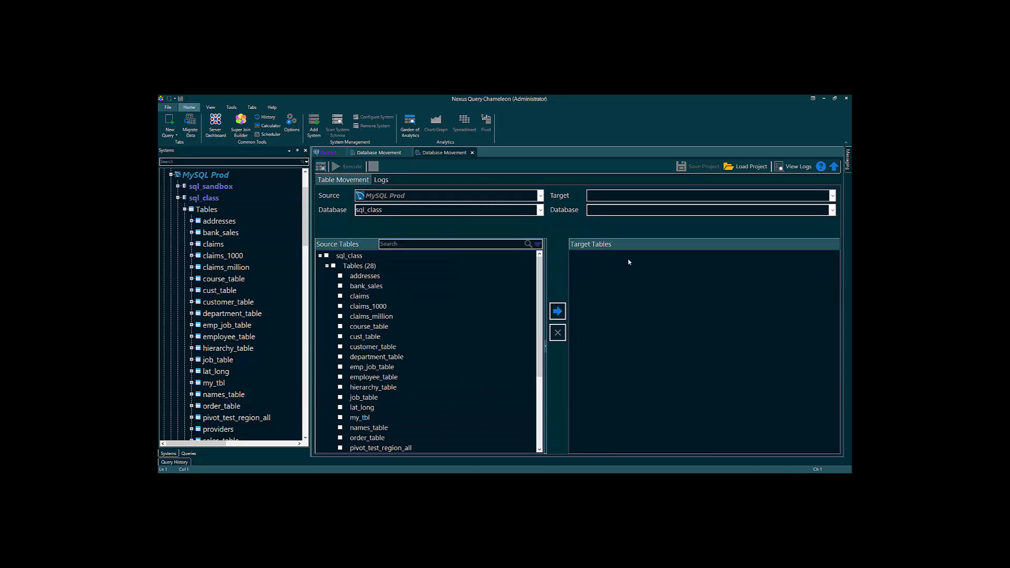
- Target Vertica VMart SQL_FOURTH_CHOICE and check all tables except claims_1000
{"action": "left_click", "coordinate": [833, 196]}
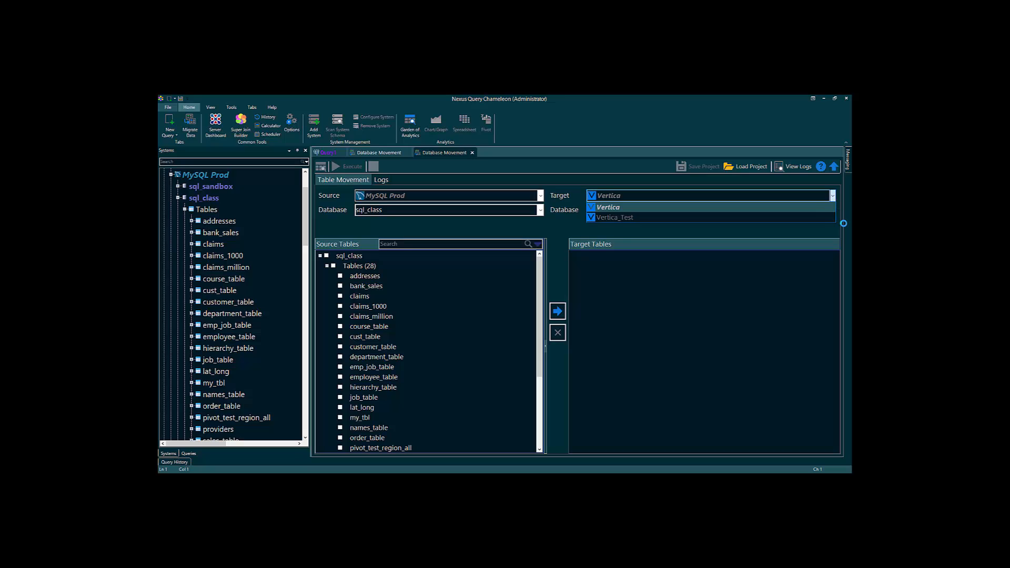
{"action": "left_click", "coordinate": [832, 210]}
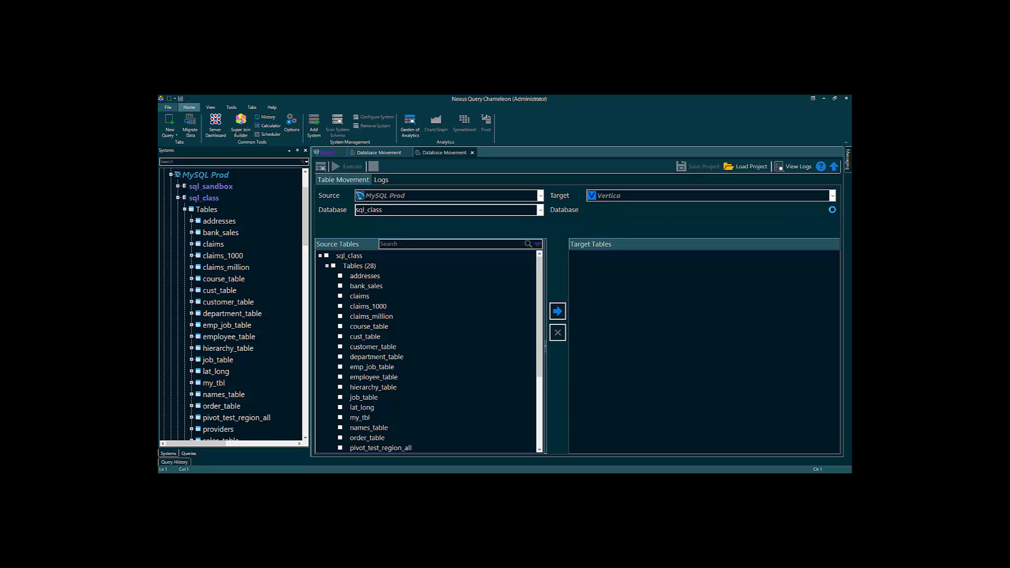
{"action": "left_click", "coordinate": [832, 209]}
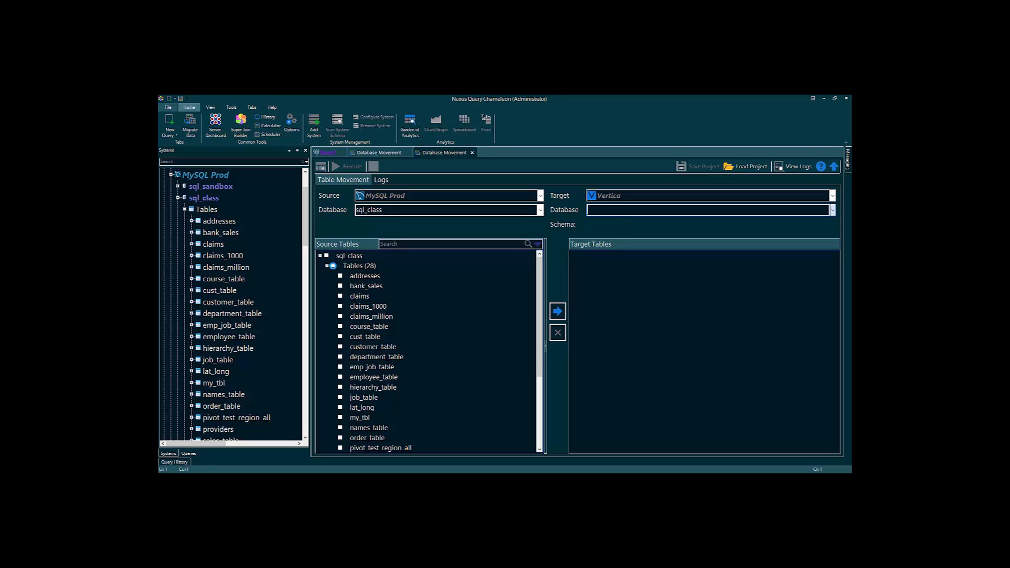
{"action": "left_click", "coordinate": [333, 266]}
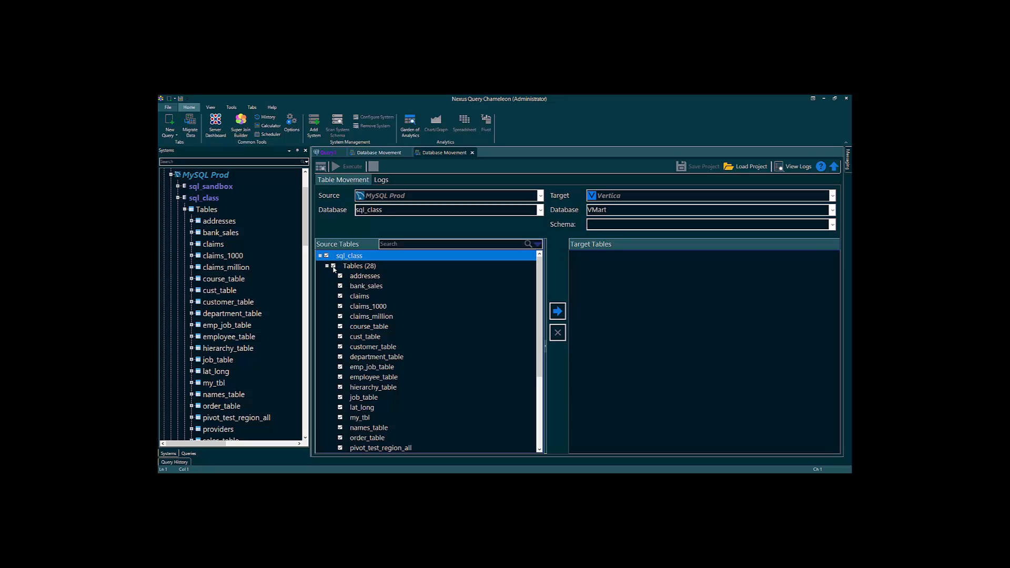
{"action": "left_click", "coordinate": [340, 306]}
{"action": "left_click", "coordinate": [834, 226]}
{"action": "left_click", "coordinate": [826, 248]}
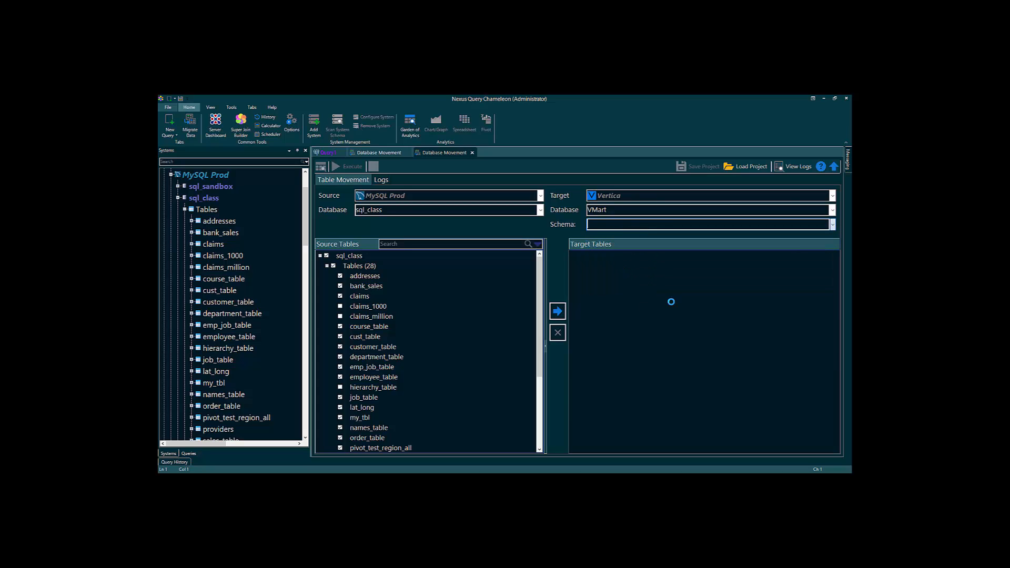
- List the tables for VMart.SQL_FOURTH_CHOICE with drop-and-recreate, preview their Vertica DDL, then return
{"action": "left_click", "coordinate": [557, 313]}
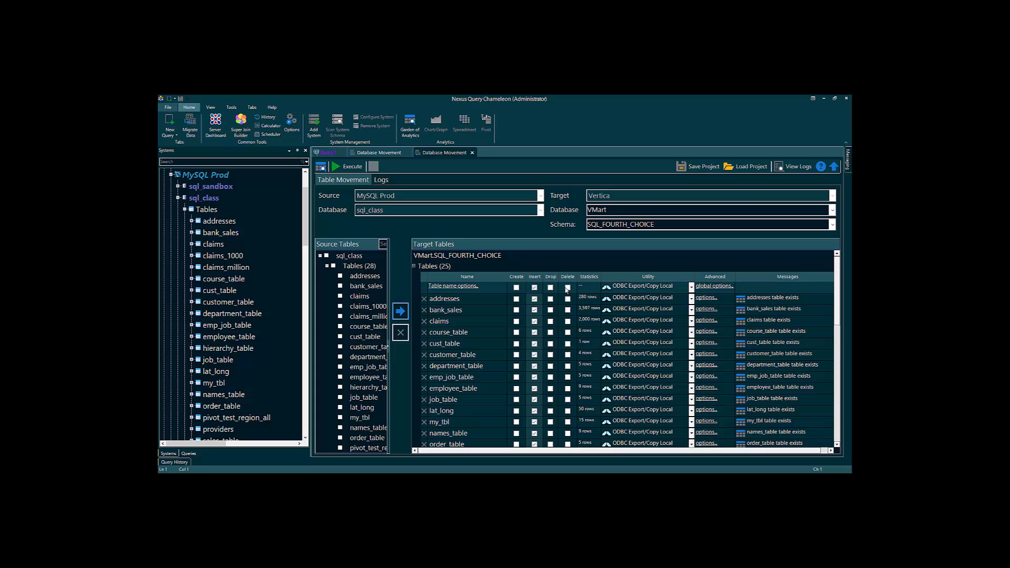
{"action": "left_click", "coordinate": [550, 288]}
{"action": "left_click", "coordinate": [322, 168]}
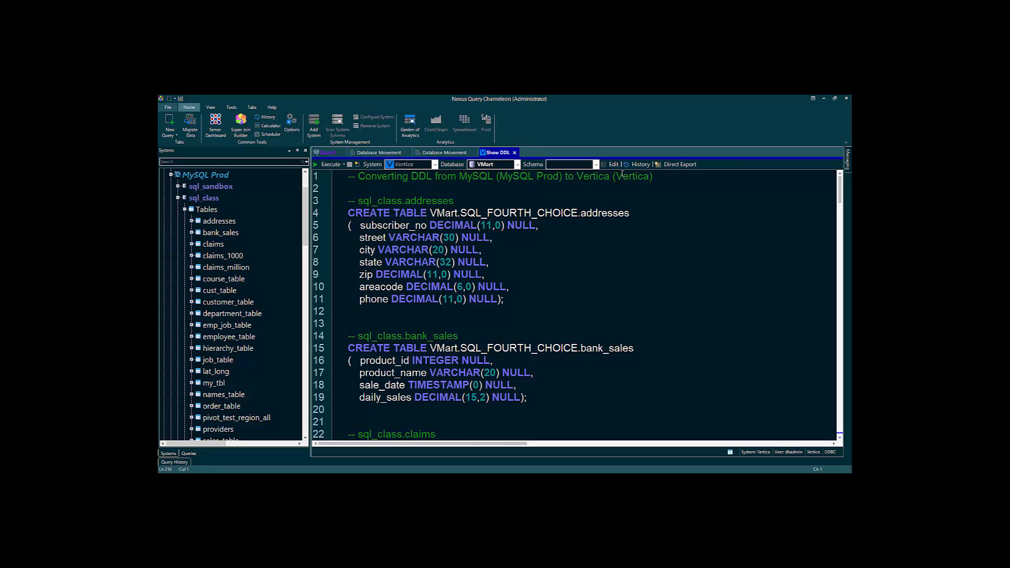
{"action": "left_click", "coordinate": [445, 152]}
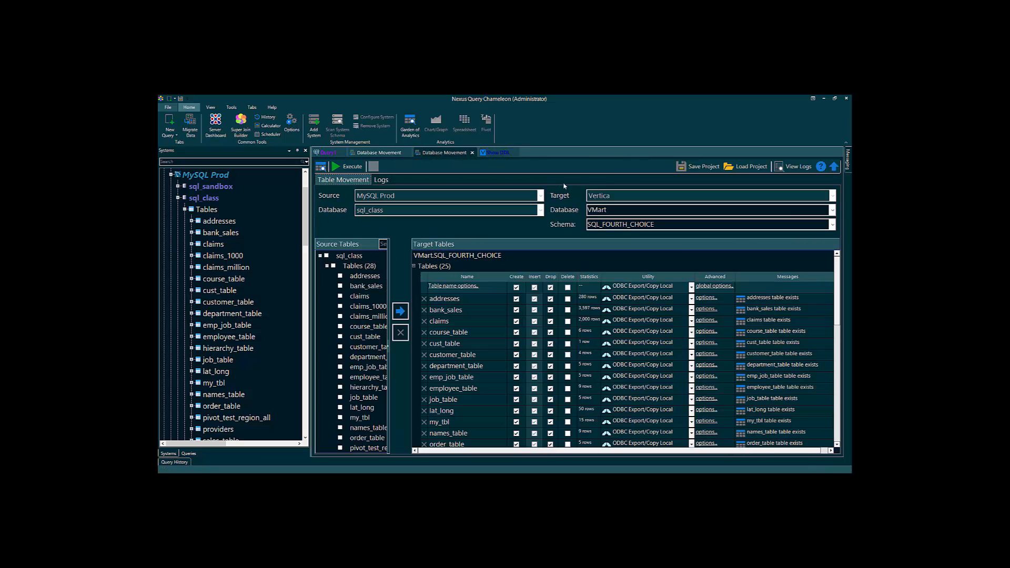
- Save the migration as project 'MySQL to Vertica on the Nexus Server'
{"action": "left_click", "coordinate": [697, 166]}
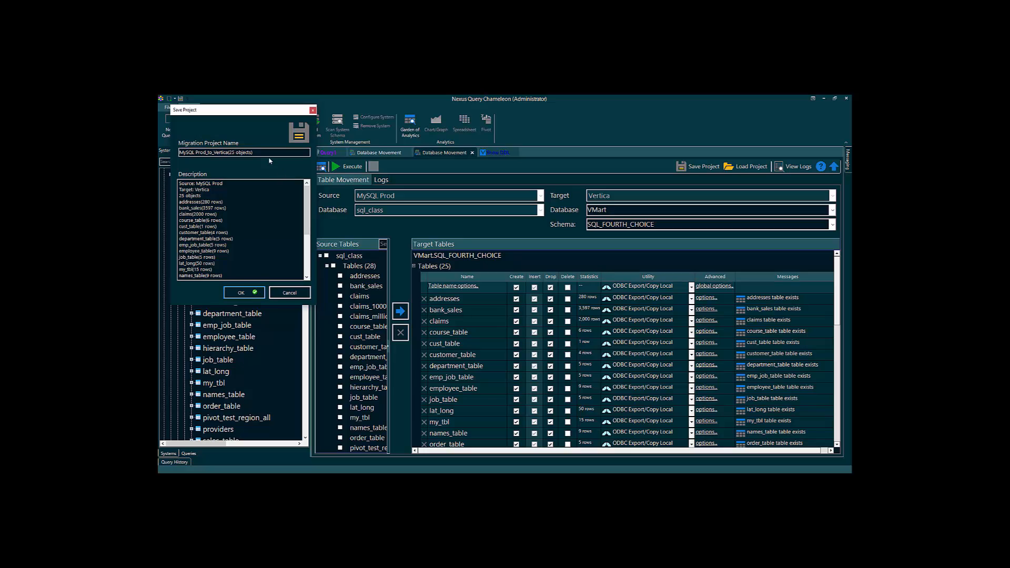
{"action": "left_click_drag", "start_coordinate": [269, 153], "coordinate": [174, 152]}
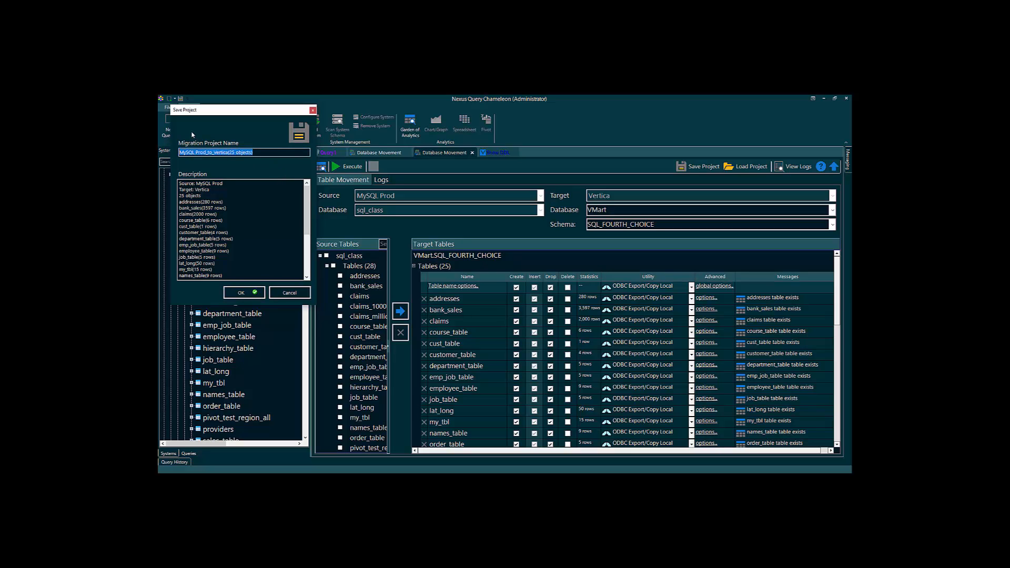
{"action": "type", "text": "MySQL to Ve"}
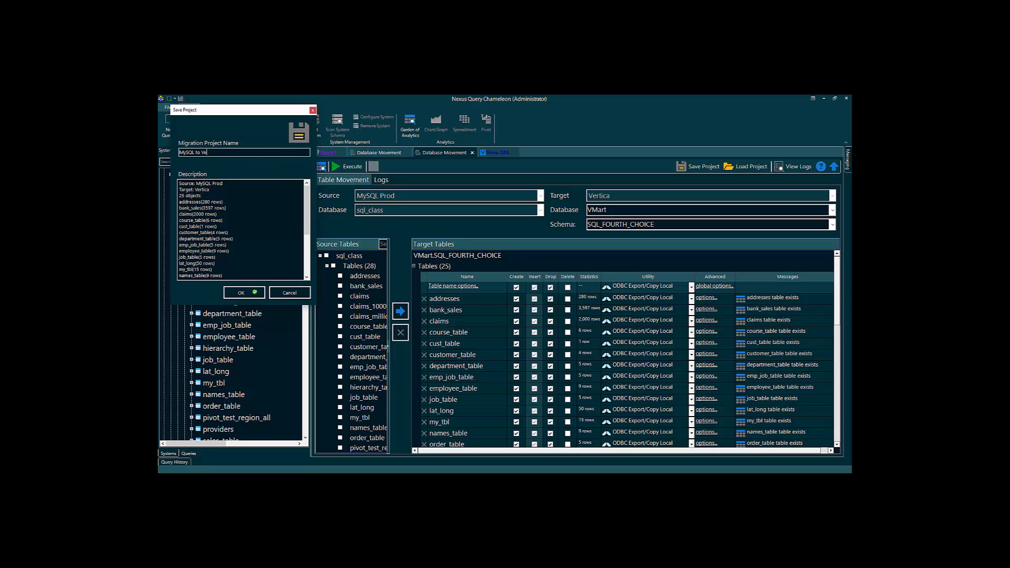
{"action": "type", "text": "rtica on the Nexus Server"}
{"action": "key", "text": "Return"}
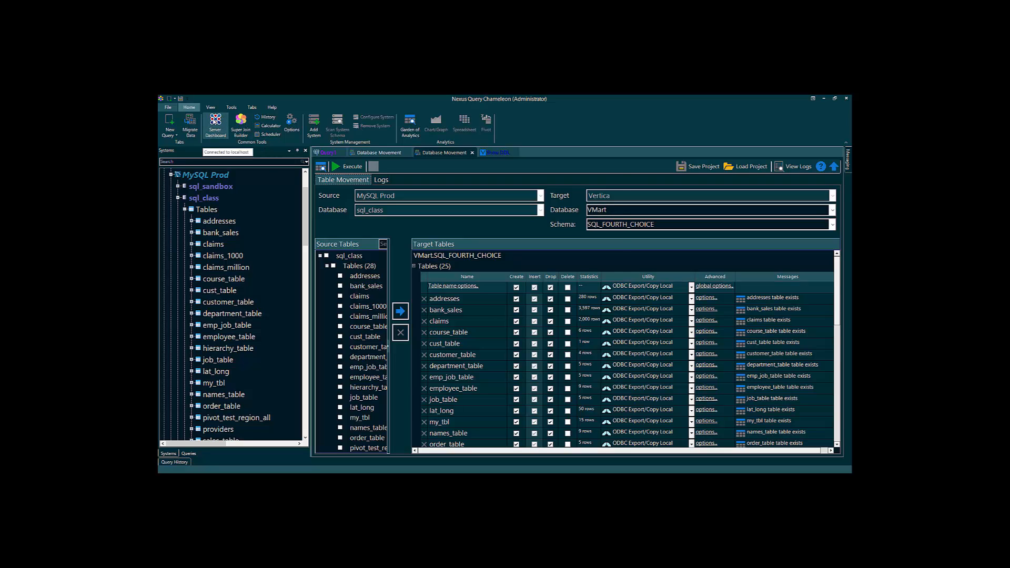
- Load the 'MySQL to Vertica on the Nexus Server' project into Nexus Migrate on the Server Dashboard
{"action": "left_click", "coordinate": [215, 125]}
{"action": "left_click", "coordinate": [470, 177]}
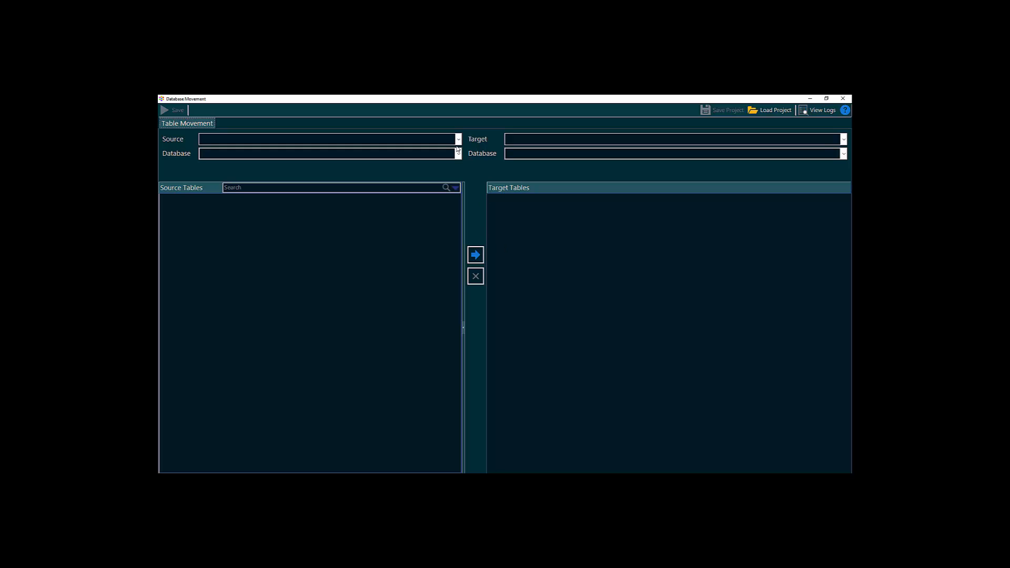
{"action": "left_click", "coordinate": [771, 110]}
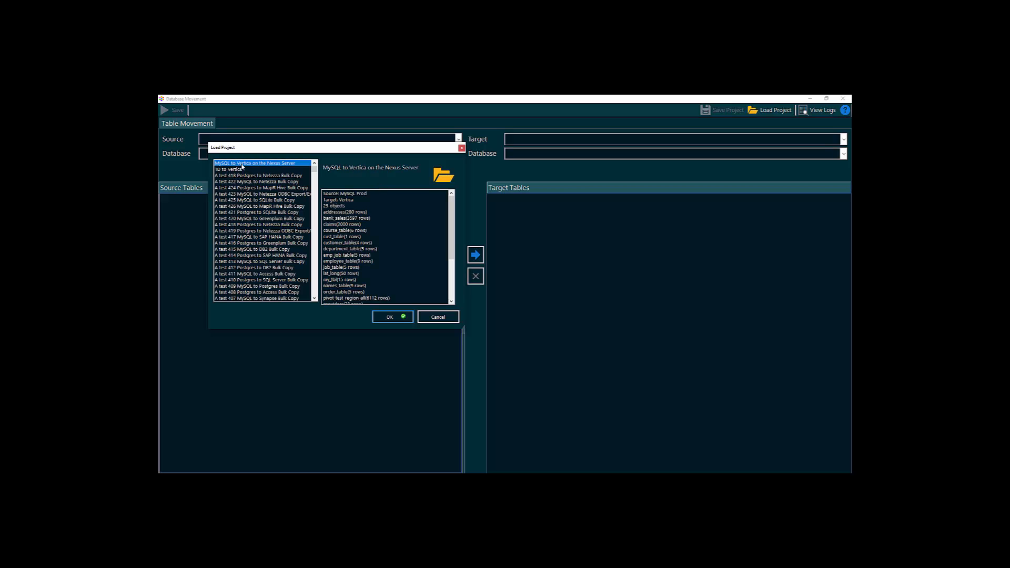
{"action": "left_click", "coordinate": [389, 317]}
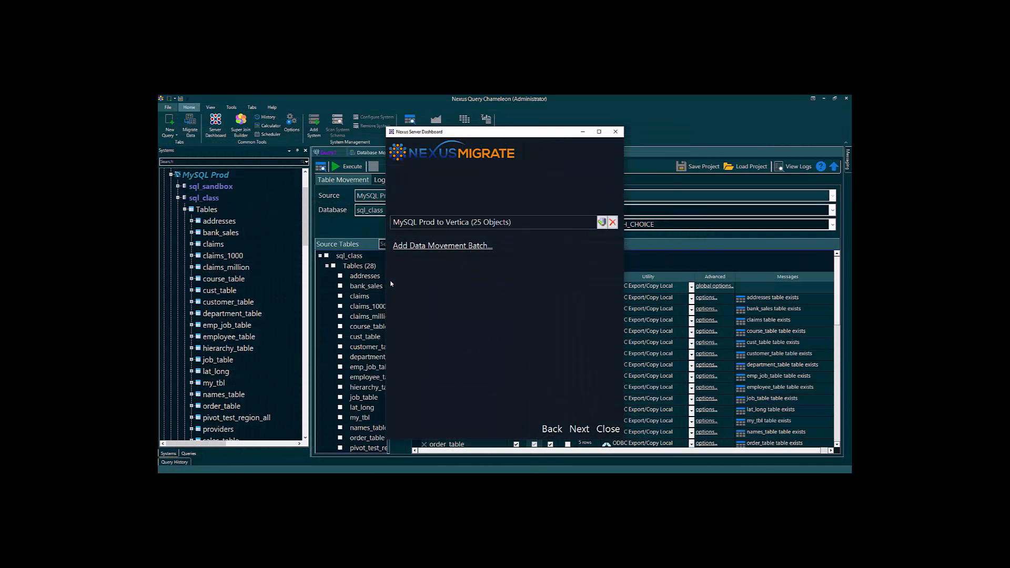
- Schedule the MySQL Prod to Vertica batch to run Immediately, then close the Server Dashboard
{"action": "left_click", "coordinate": [579, 430]}
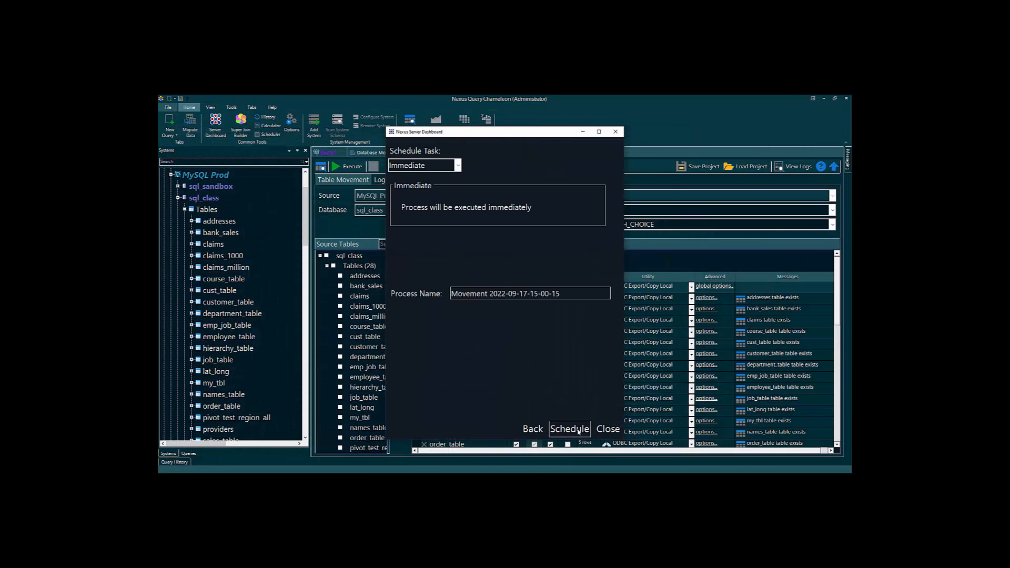
{"action": "left_click", "coordinate": [457, 167]}
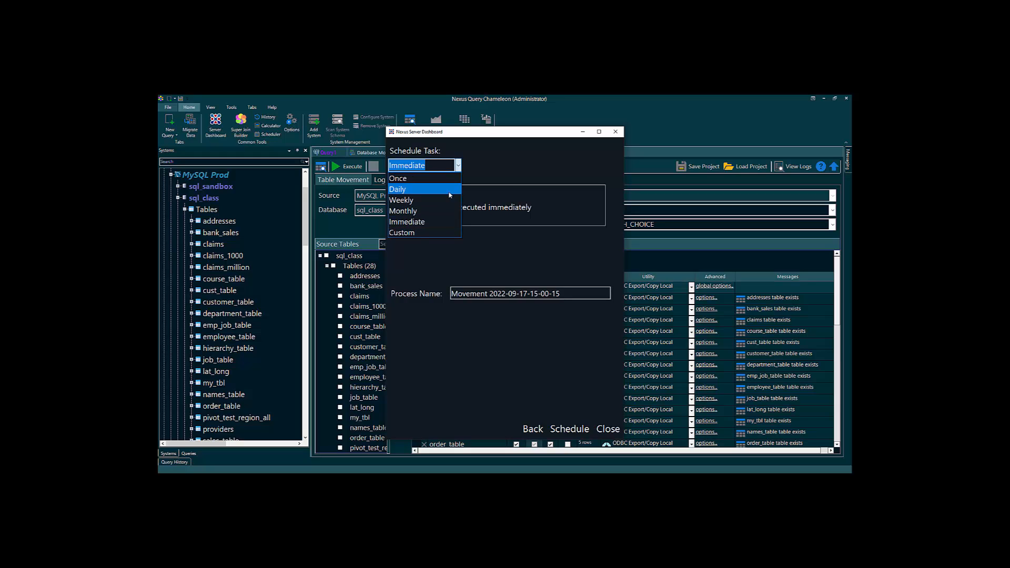
{"action": "left_click", "coordinate": [442, 222]}
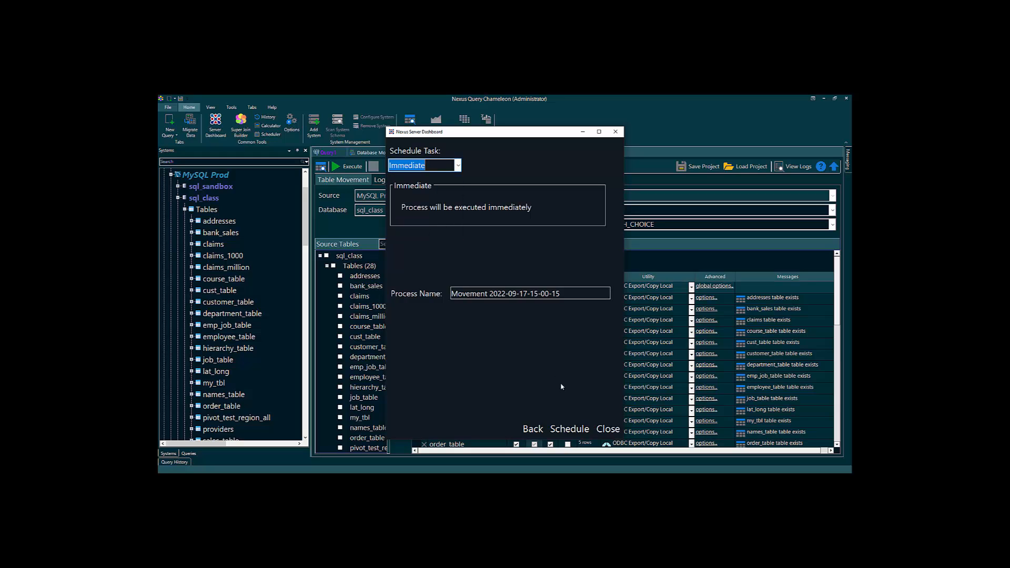
{"action": "left_click", "coordinate": [565, 429]}
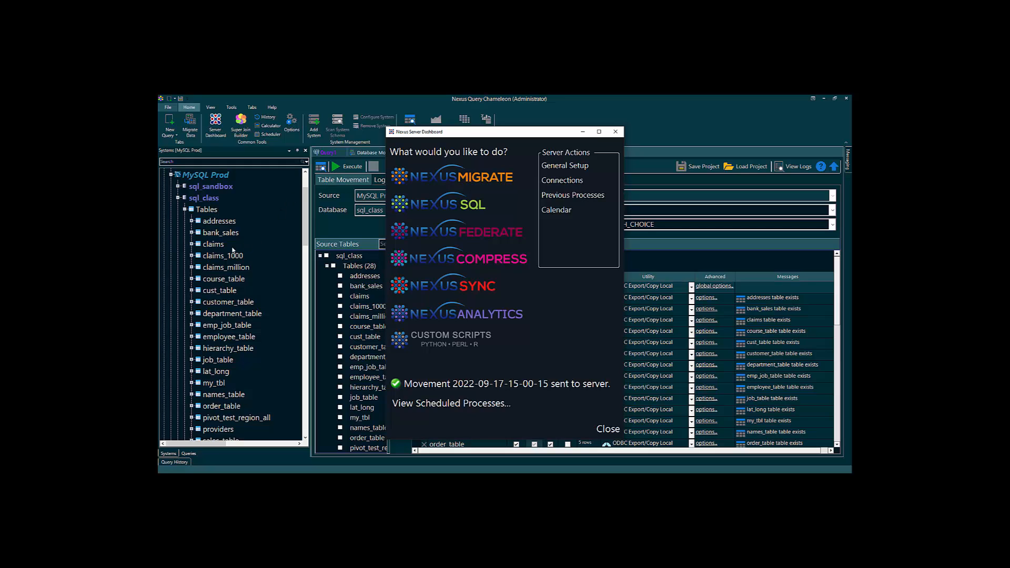
{"action": "scroll", "coordinate": [224, 253], "scroll_direction": "up", "scroll_amount": 2}
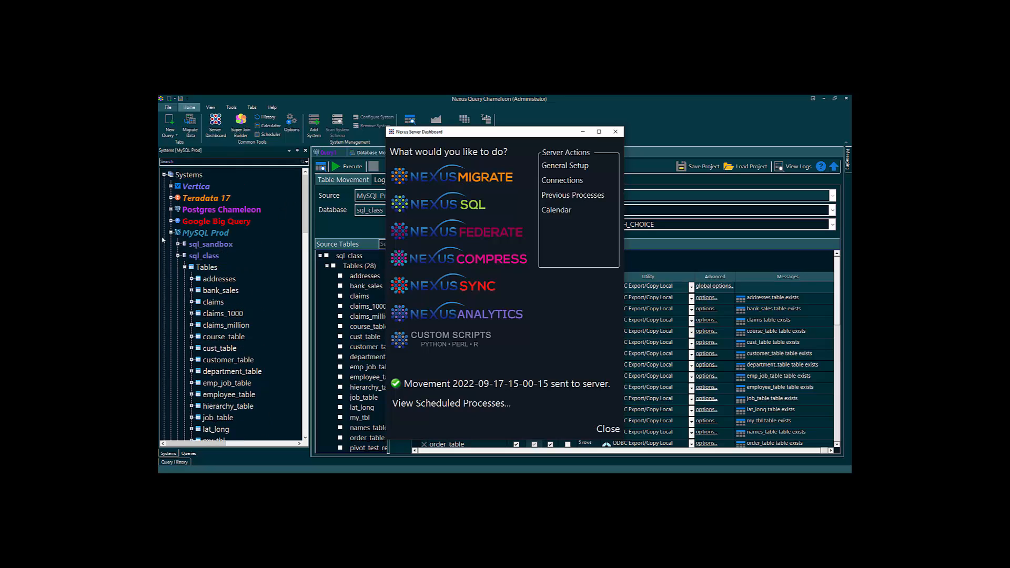
{"action": "left_click", "coordinate": [608, 429]}
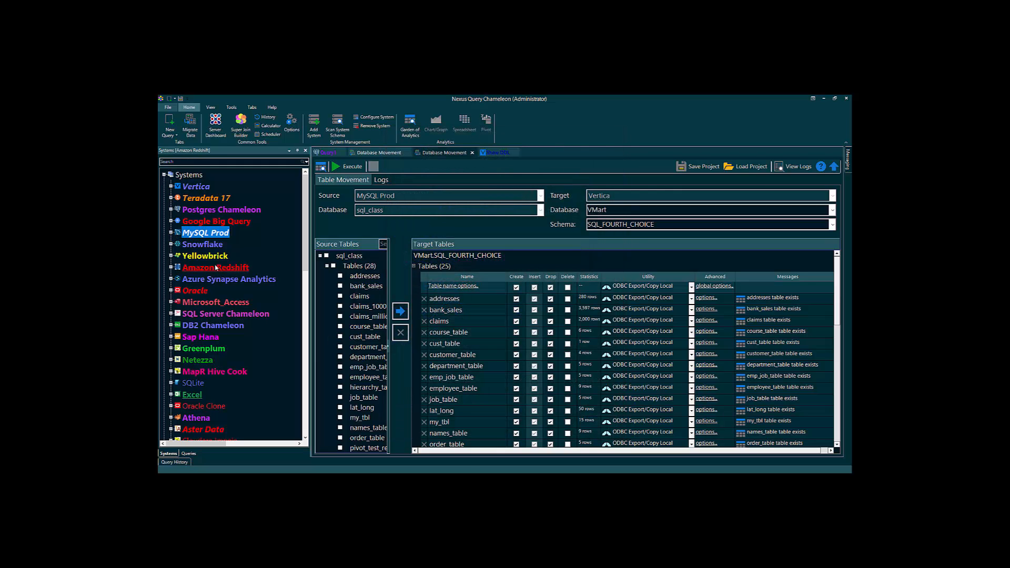
- Filter the Systems tree on customer_number and widen the tree panel
{"action": "left_click", "coordinate": [189, 162]}
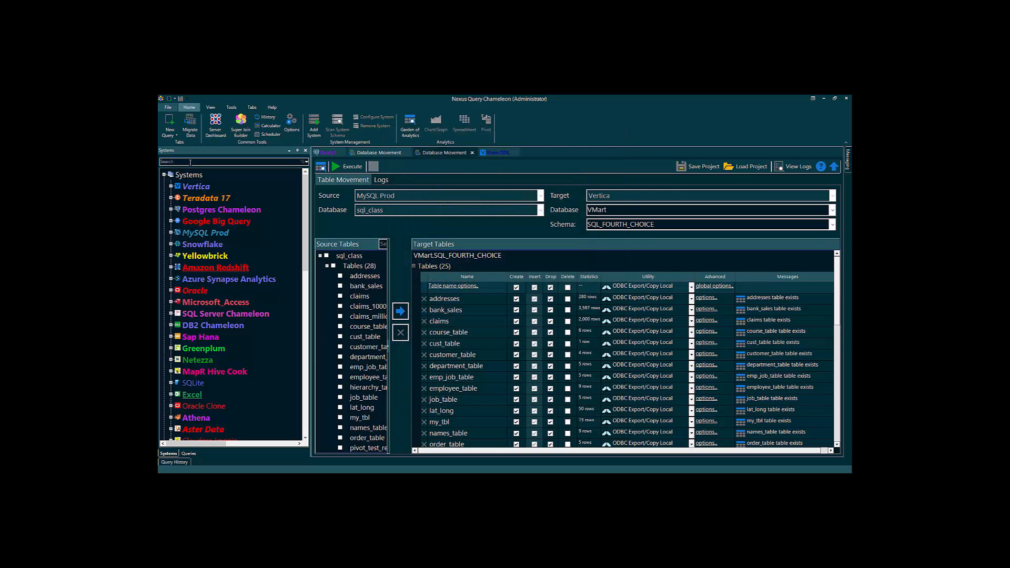
{"action": "type", "text": "customer_number"}
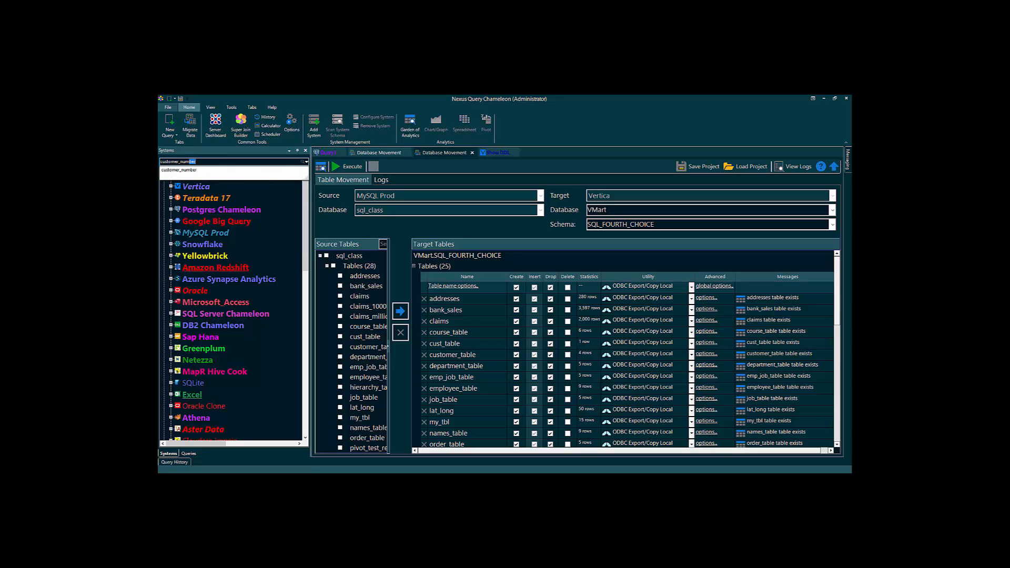
{"action": "key", "text": "Return"}
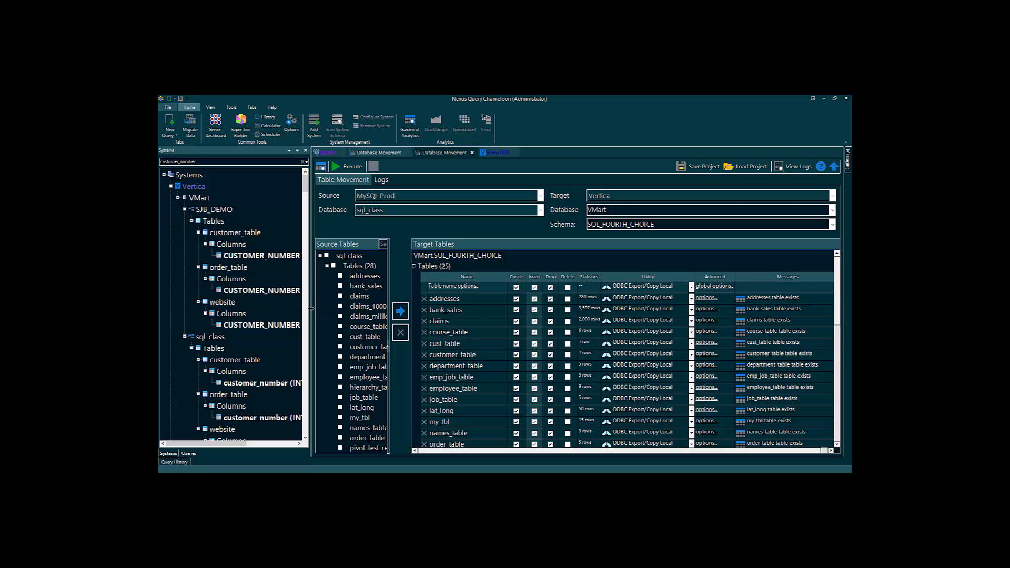
{"action": "left_click_drag", "start_coordinate": [311, 309], "coordinate": [340, 311]}
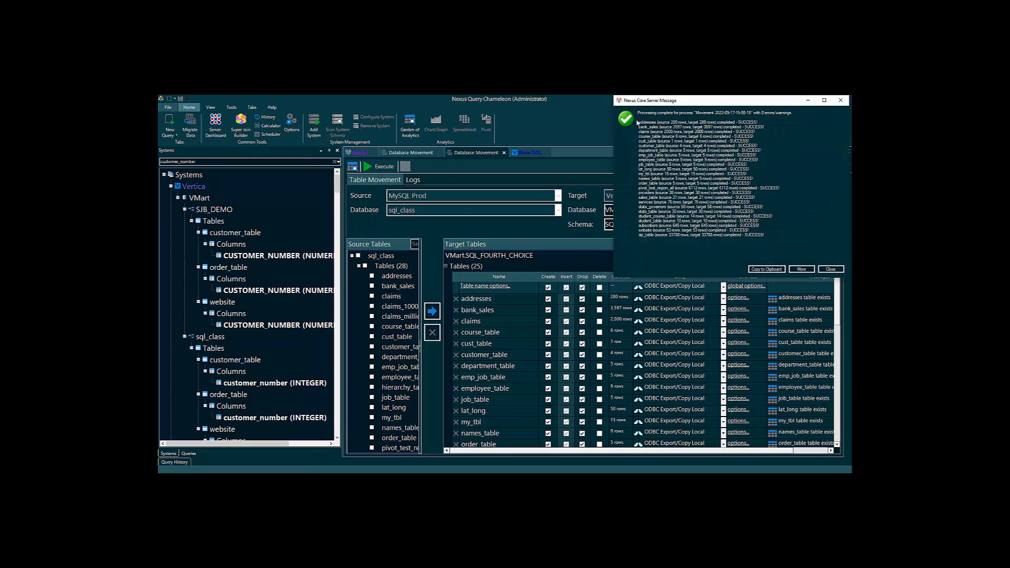
- Dismiss the movement completion report and select customer_table under Vertica's sql_class
{"action": "left_click_drag", "start_coordinate": [640, 122], "coordinate": [788, 245]}
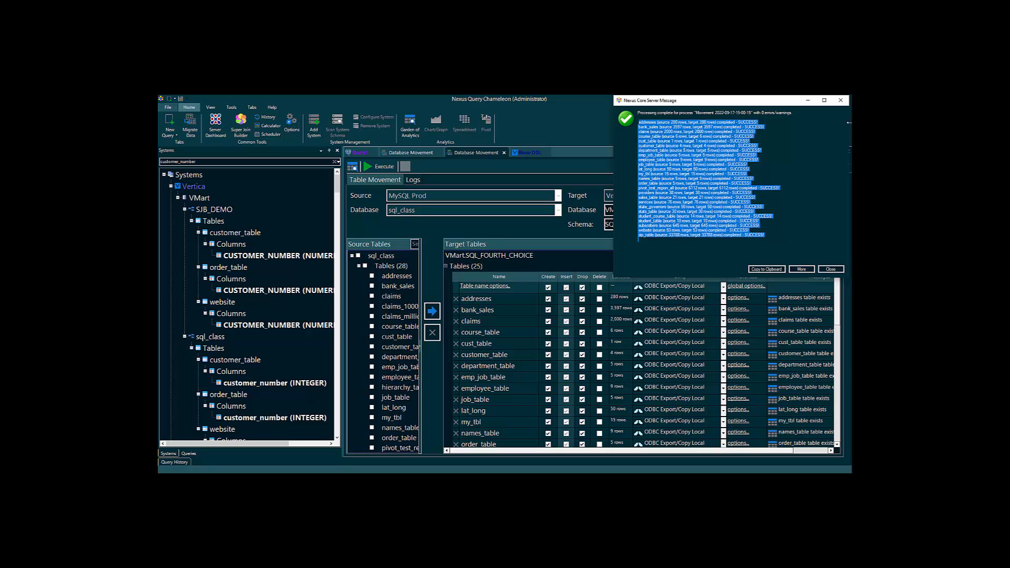
{"action": "left_click", "coordinate": [841, 100]}
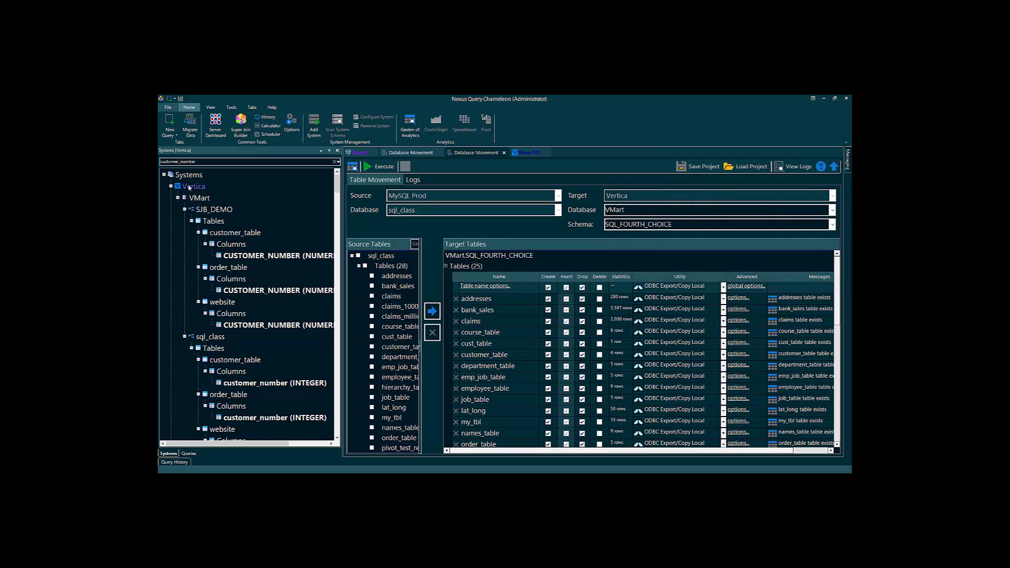
{"action": "scroll", "coordinate": [239, 326], "scroll_direction": "down", "scroll_amount": 5}
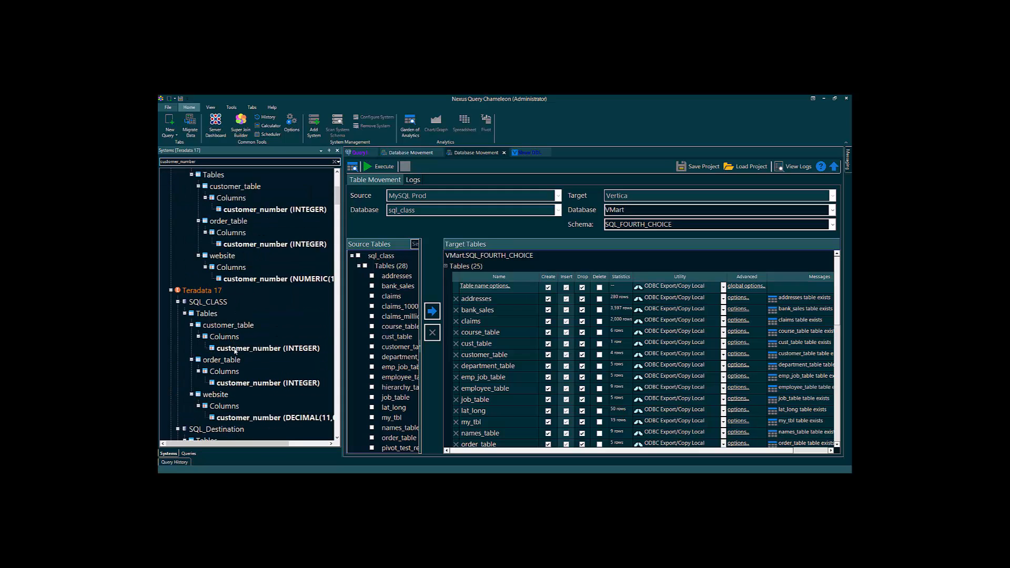
{"action": "scroll", "coordinate": [237, 350], "scroll_direction": "down", "scroll_amount": 6}
{"action": "scroll", "coordinate": [238, 352], "scroll_direction": "down", "scroll_amount": 7}
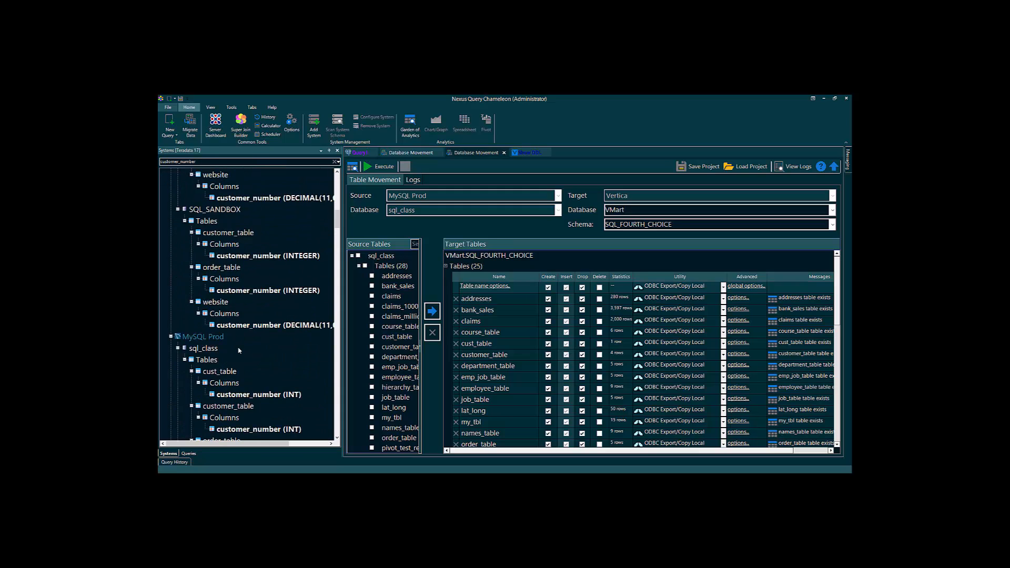
{"action": "scroll", "coordinate": [225, 316], "scroll_direction": "down", "scroll_amount": 10}
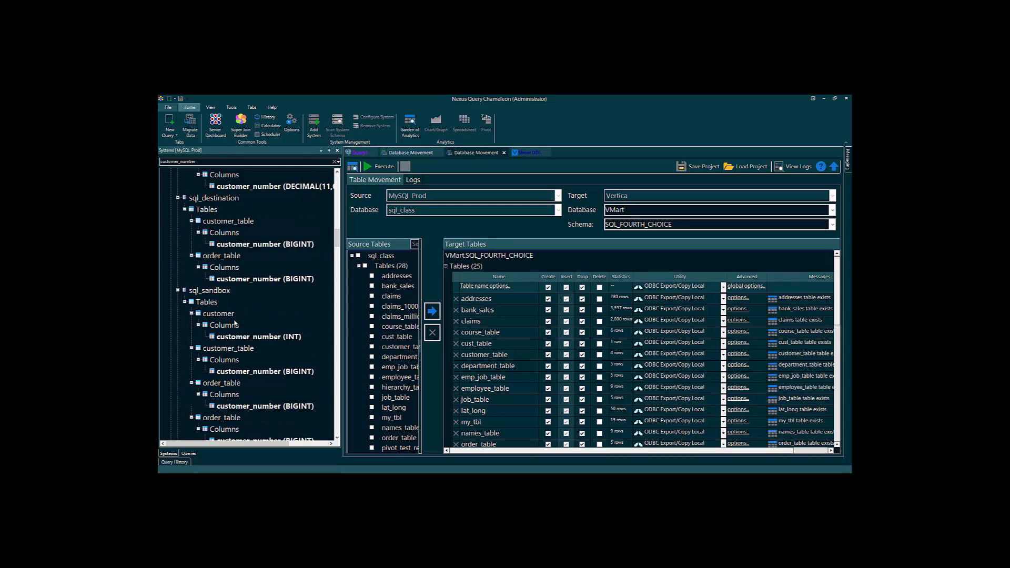
{"action": "scroll", "coordinate": [243, 360], "scroll_direction": "down", "scroll_amount": 8}
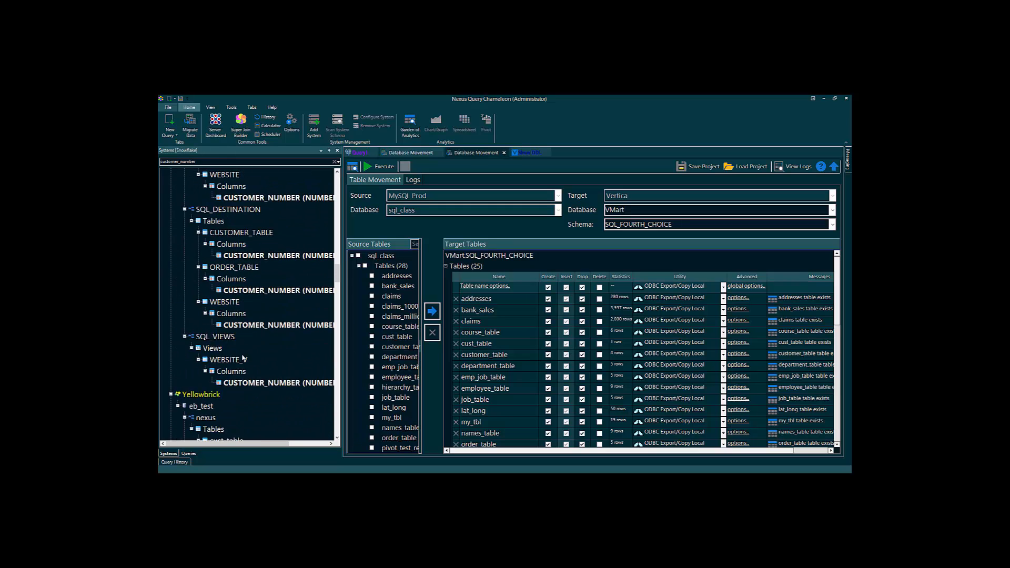
{"action": "scroll", "coordinate": [243, 341], "scroll_direction": "up", "scroll_amount": 15}
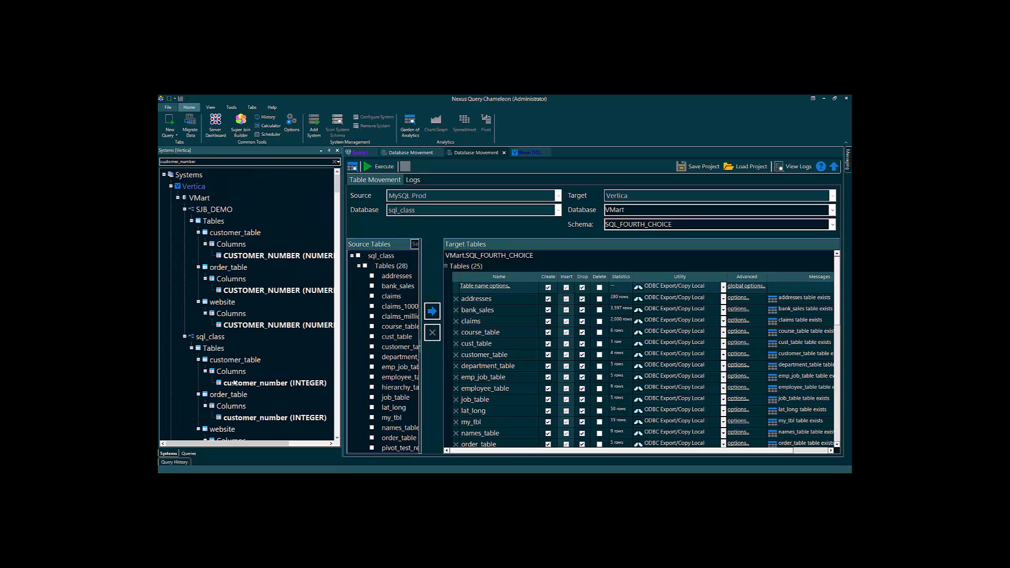
{"action": "left_click", "coordinate": [244, 361]}
- Open customer_table in the Super Join Builder and drag MySQL order_table onto it
{"action": "right_click", "coordinate": [245, 362]}
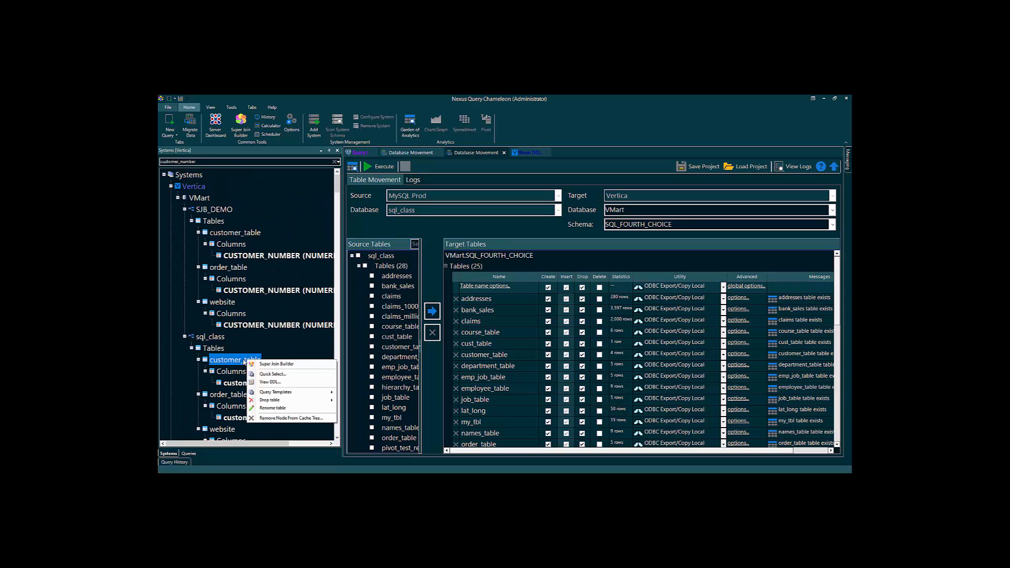
{"action": "left_click", "coordinate": [273, 365]}
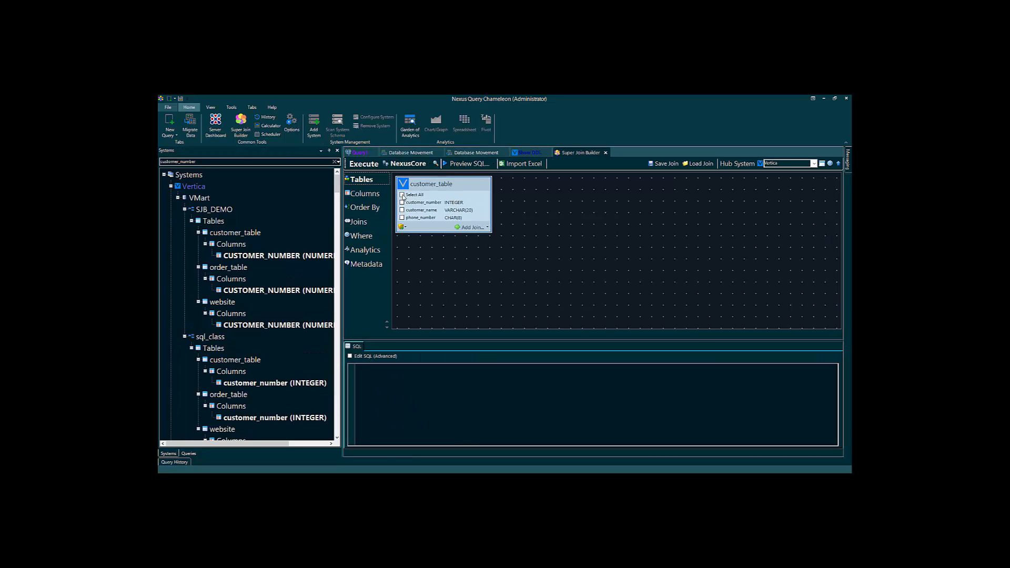
{"action": "scroll", "coordinate": [278, 292], "scroll_direction": "down", "scroll_amount": 10}
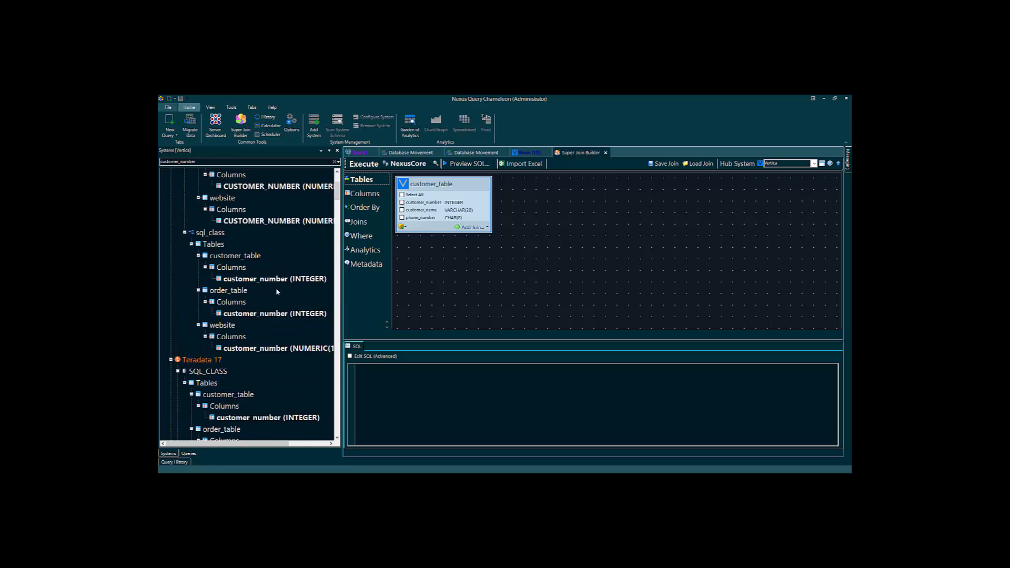
{"action": "scroll", "coordinate": [278, 292], "scroll_direction": "down", "scroll_amount": 6}
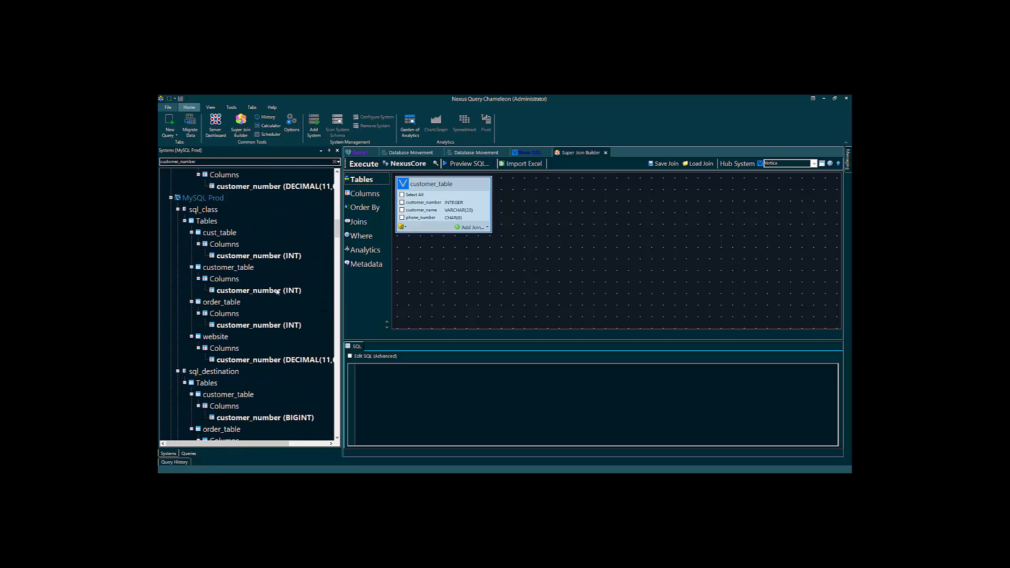
{"action": "left_click", "coordinate": [210, 303]}
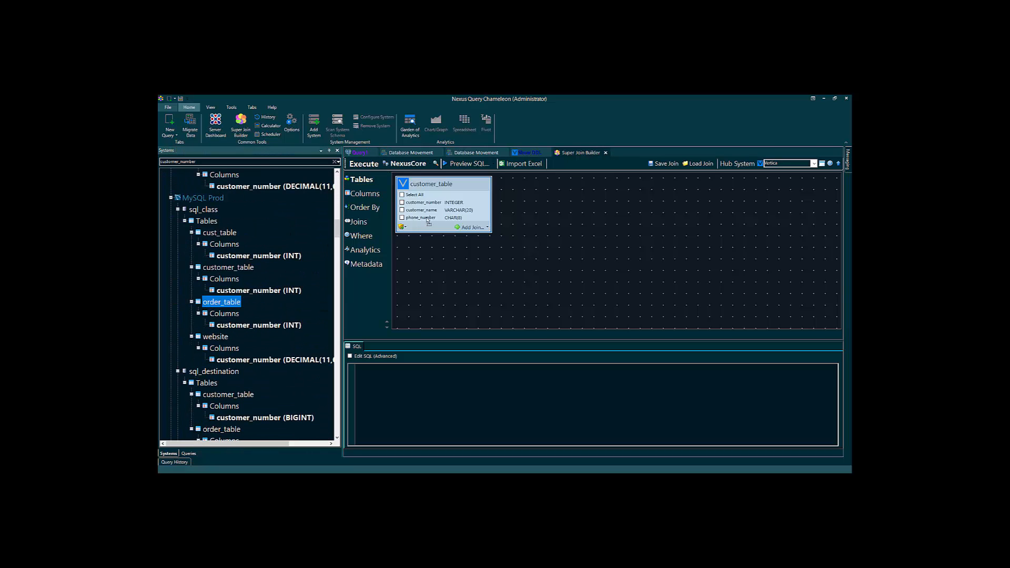
{"action": "left_click_drag", "start_coordinate": [433, 214], "coordinate": [433, 215]}
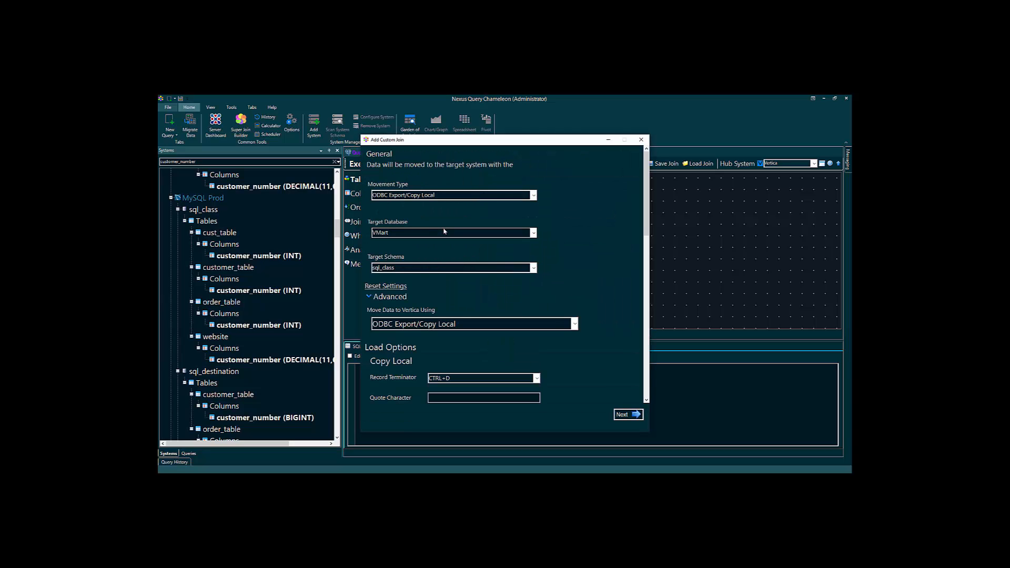
- Inner-join order_table to customer_table on customer_number in both tables
{"action": "left_click", "coordinate": [628, 415]}
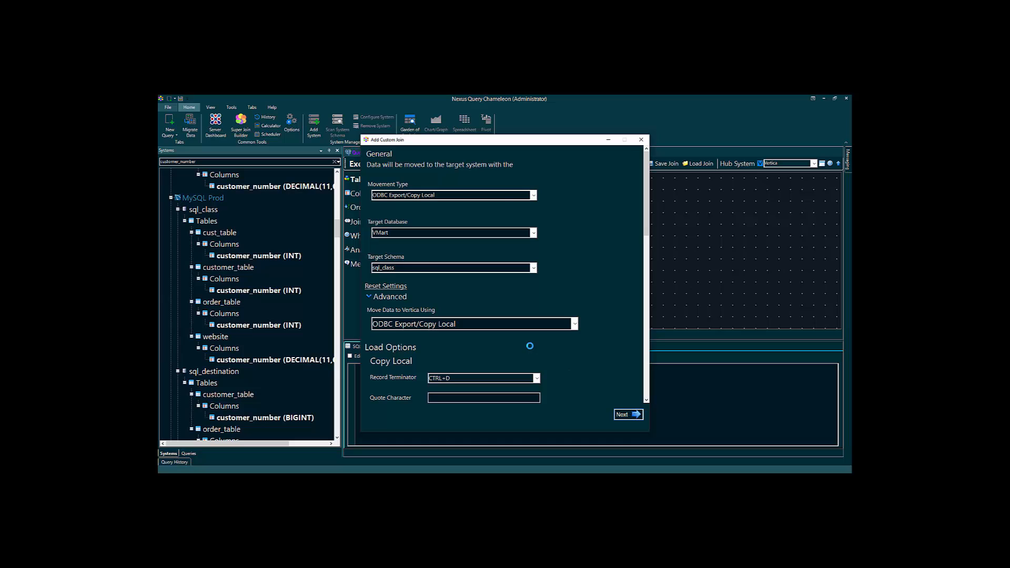
{"action": "left_click", "coordinate": [389, 249]}
{"action": "left_click", "coordinate": [546, 242]}
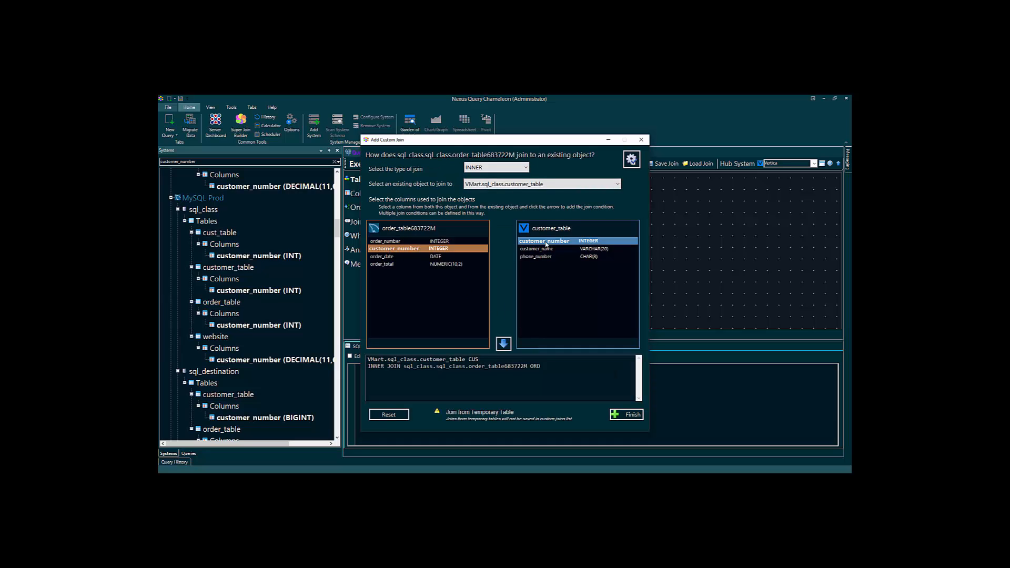
{"action": "left_click", "coordinate": [504, 344]}
{"action": "left_click", "coordinate": [627, 415]}
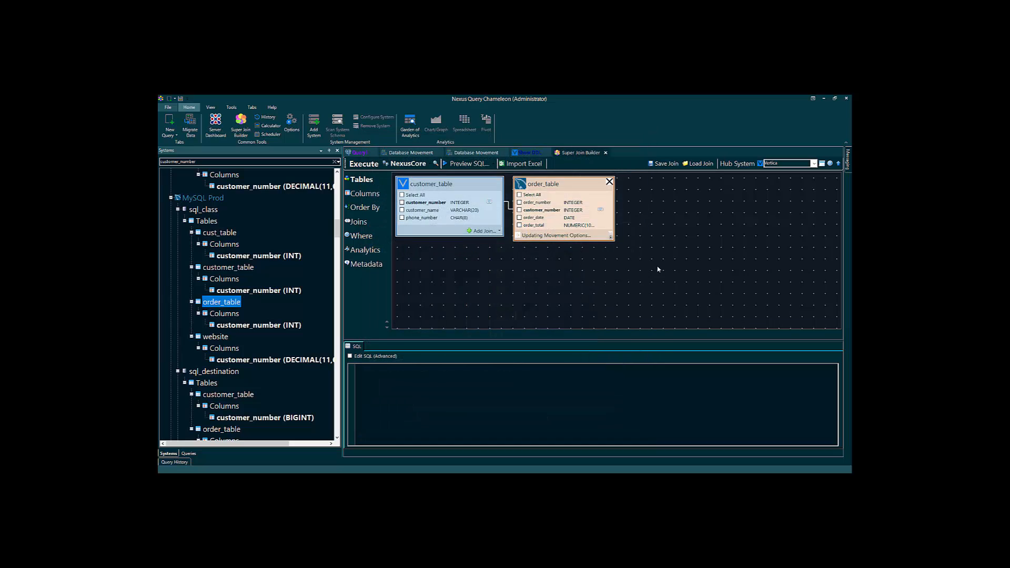
{"action": "scroll", "coordinate": [688, 276], "scroll_direction": "up", "scroll_amount": 2}
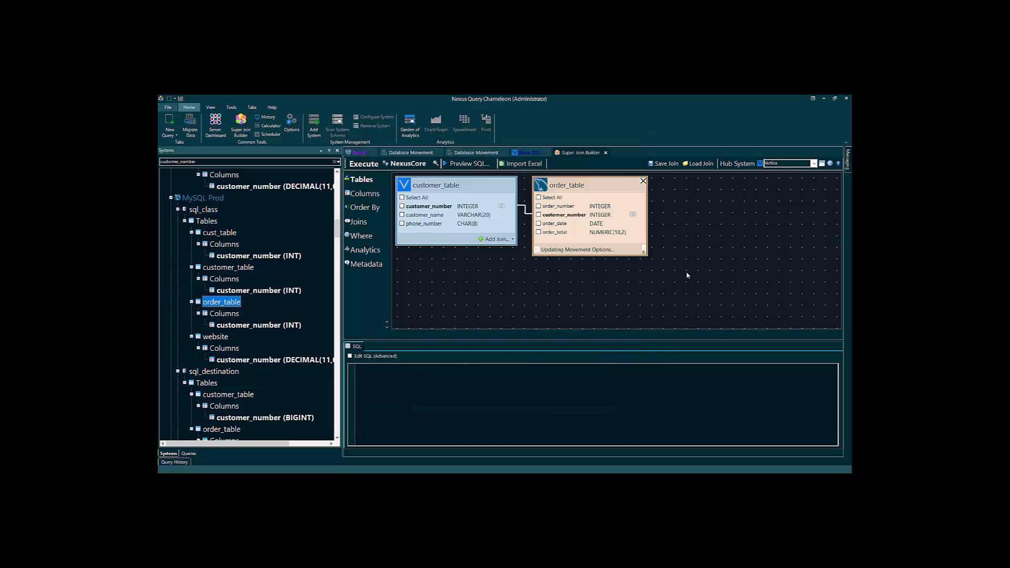
- Select customer_name, phone_number and all order_table columns, then execute the join query
{"action": "left_click", "coordinate": [402, 218]}
{"action": "left_click_drag", "start_coordinate": [412, 379], "coordinate": [484, 382]}
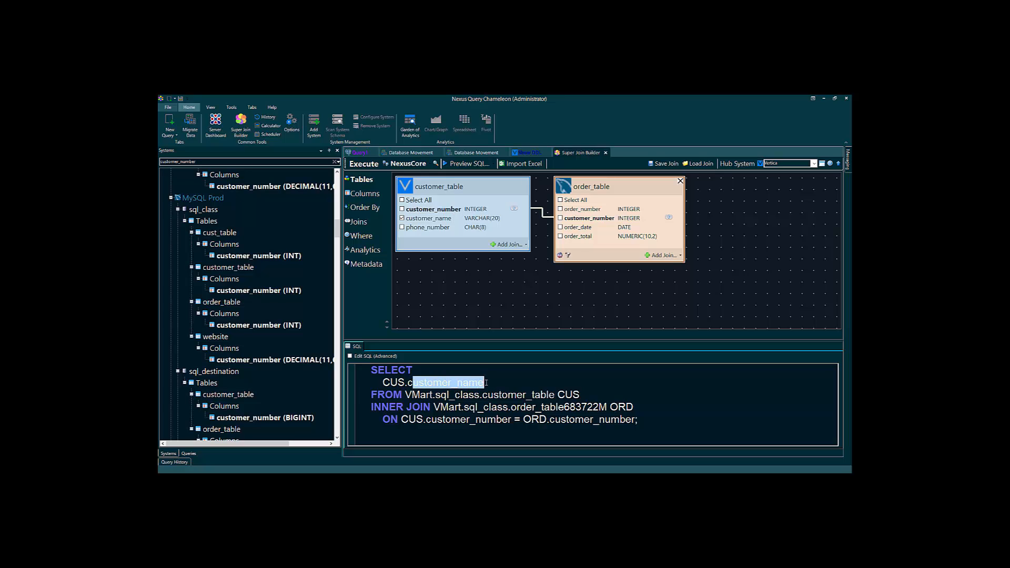
{"action": "left_click", "coordinate": [403, 228]}
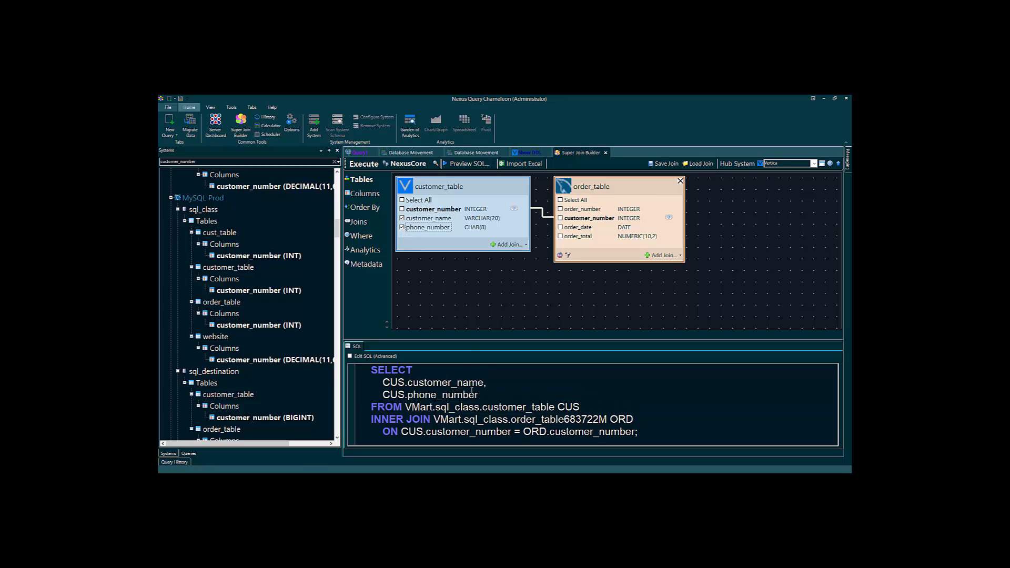
{"action": "left_click", "coordinate": [560, 200]}
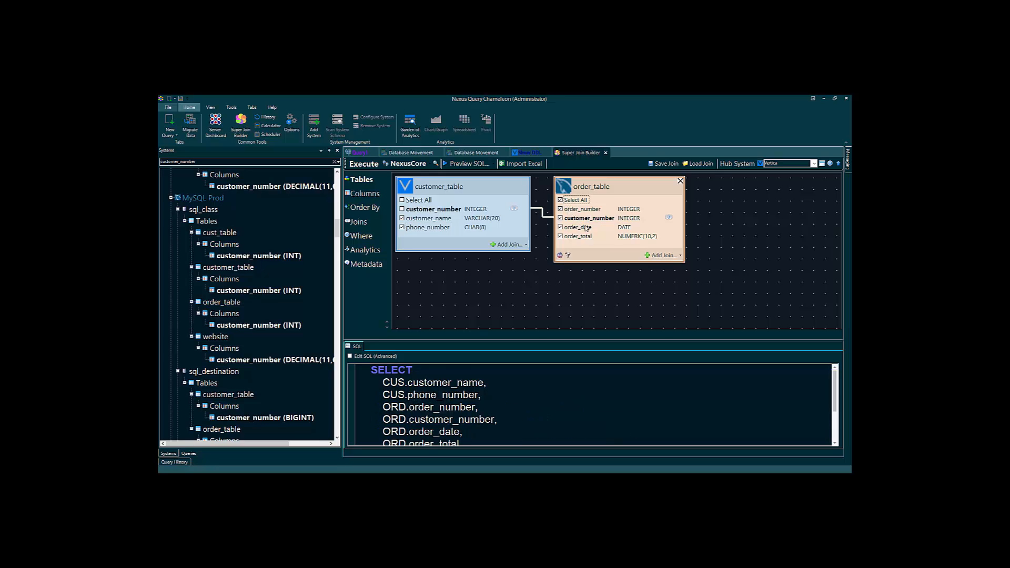
{"action": "scroll", "coordinate": [552, 394], "scroll_direction": "down", "scroll_amount": 2}
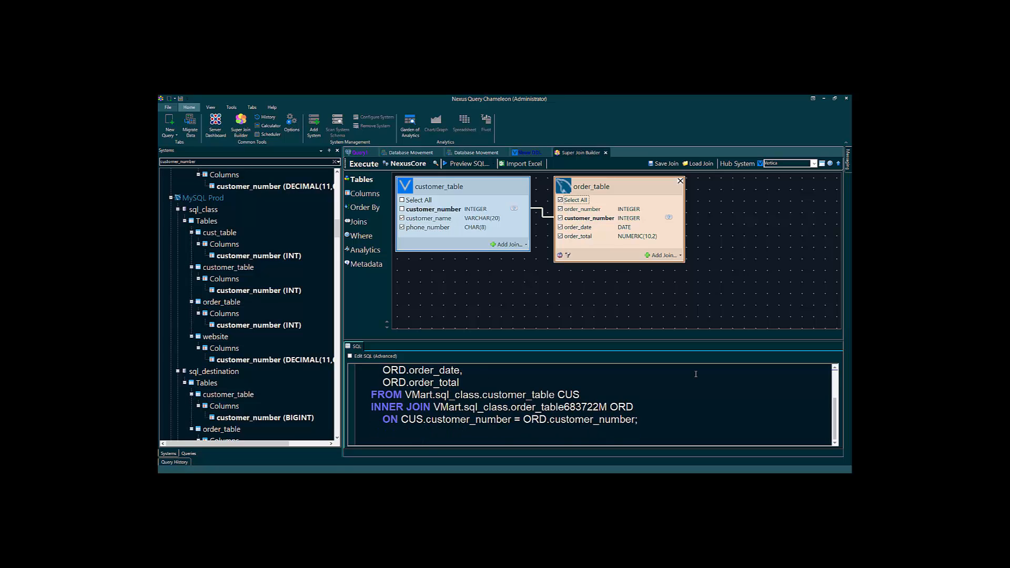
{"action": "left_click", "coordinate": [371, 164]}
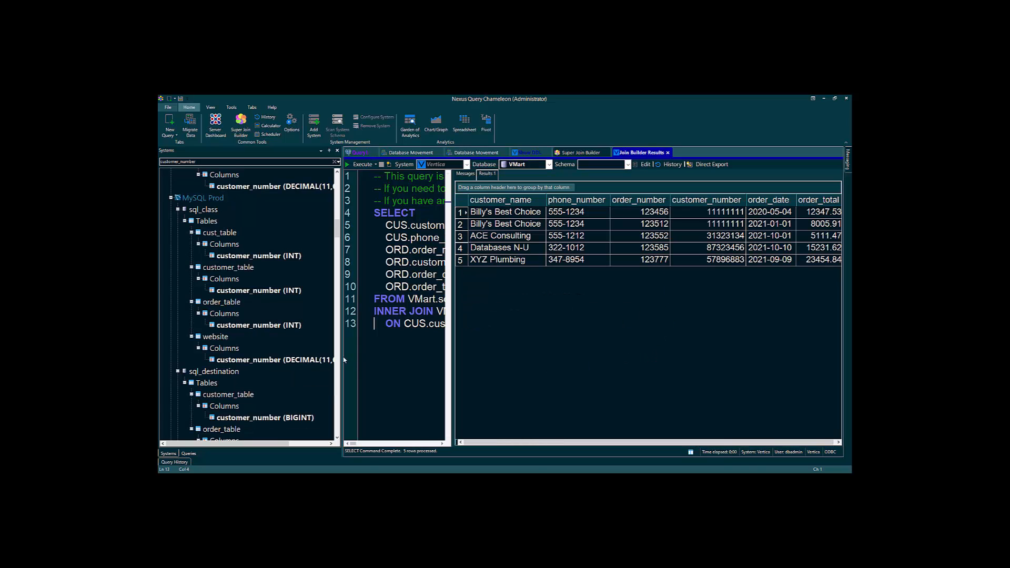
- Narrow the systems panel and lay out the results grid below a taller SQL editor
{"action": "left_click_drag", "start_coordinate": [343, 357], "coordinate": [240, 358]}
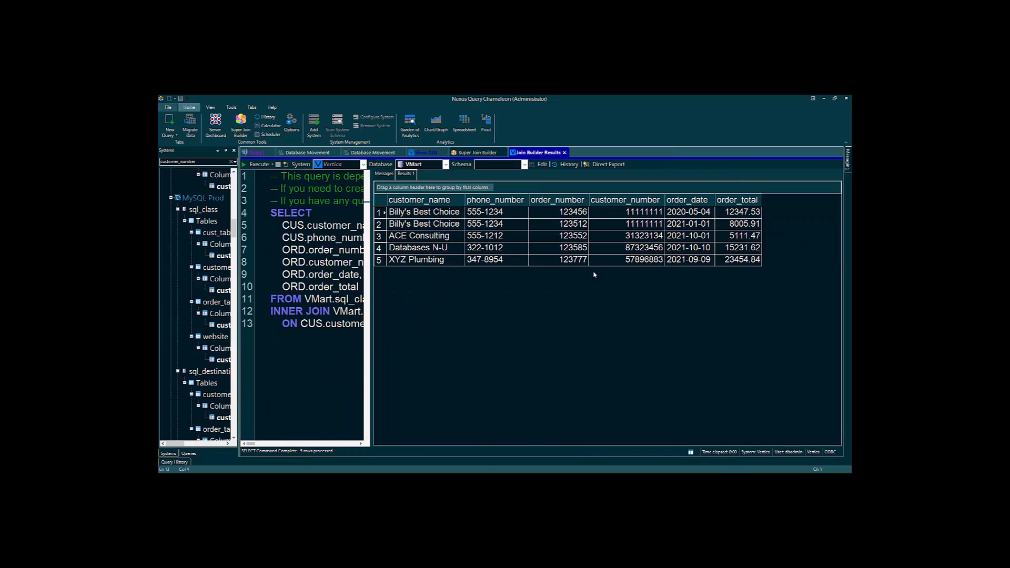
{"action": "left_click", "coordinate": [691, 453]}
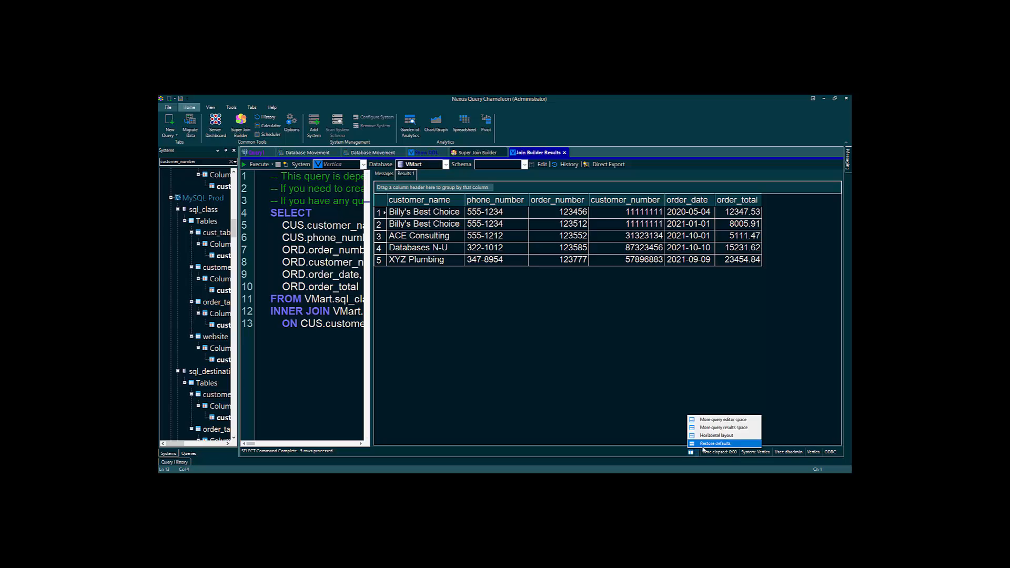
{"action": "left_click", "coordinate": [710, 445]}
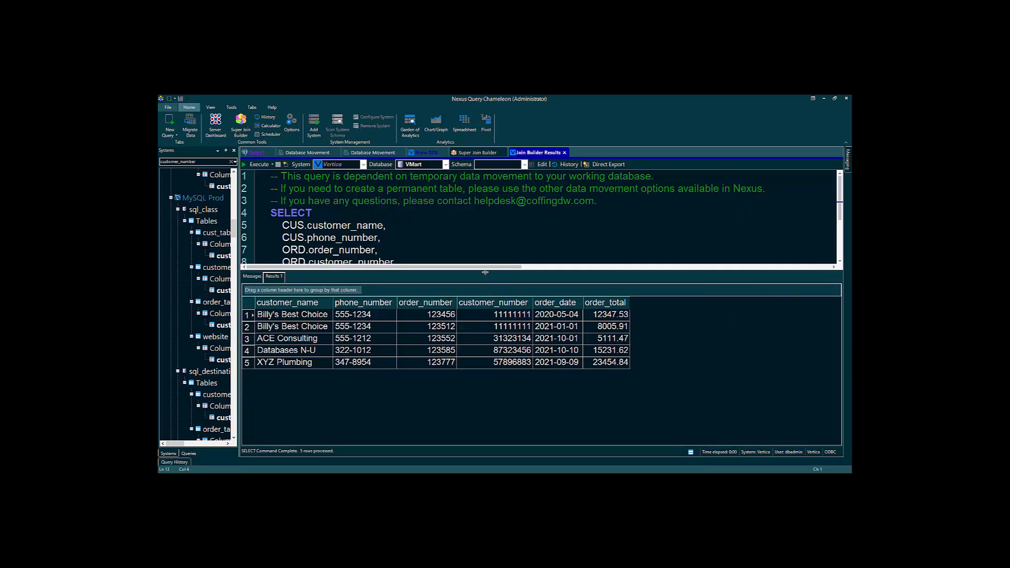
{"action": "left_click_drag", "start_coordinate": [485, 272], "coordinate": [481, 348]}
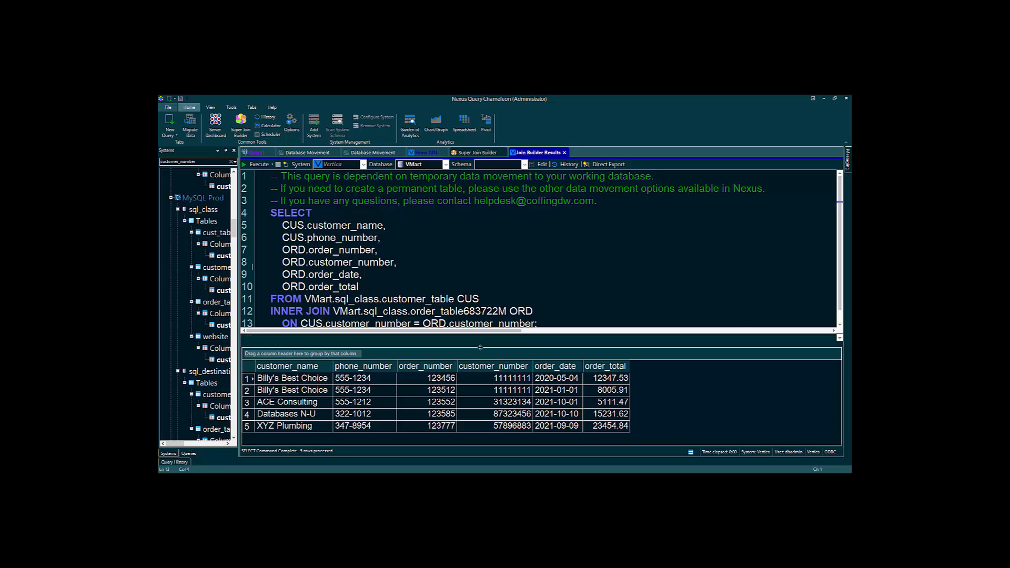
- Save the current join from the Super Join Builder under a new name
{"action": "left_click", "coordinate": [470, 153]}
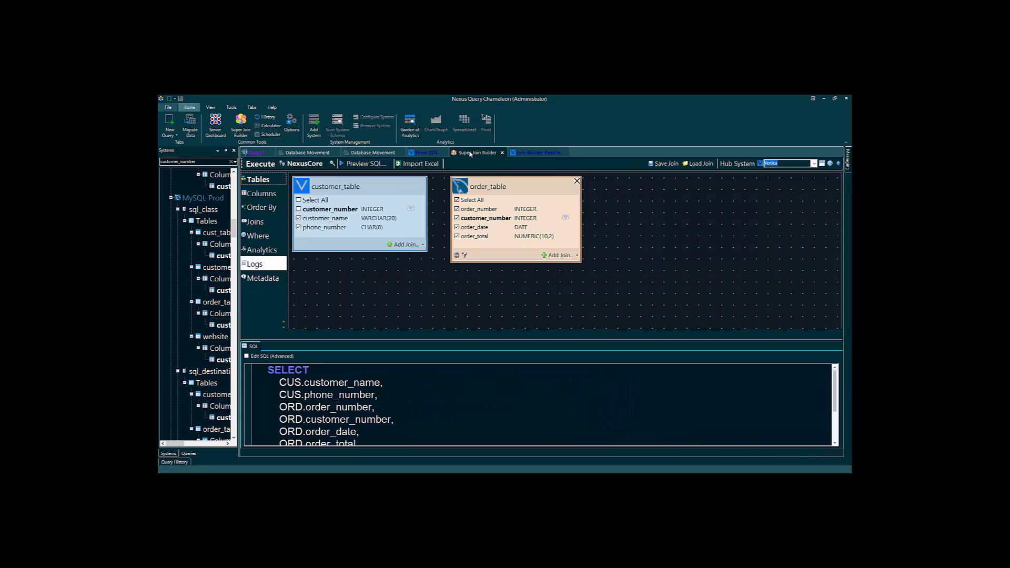
{"action": "left_click", "coordinate": [664, 164]}
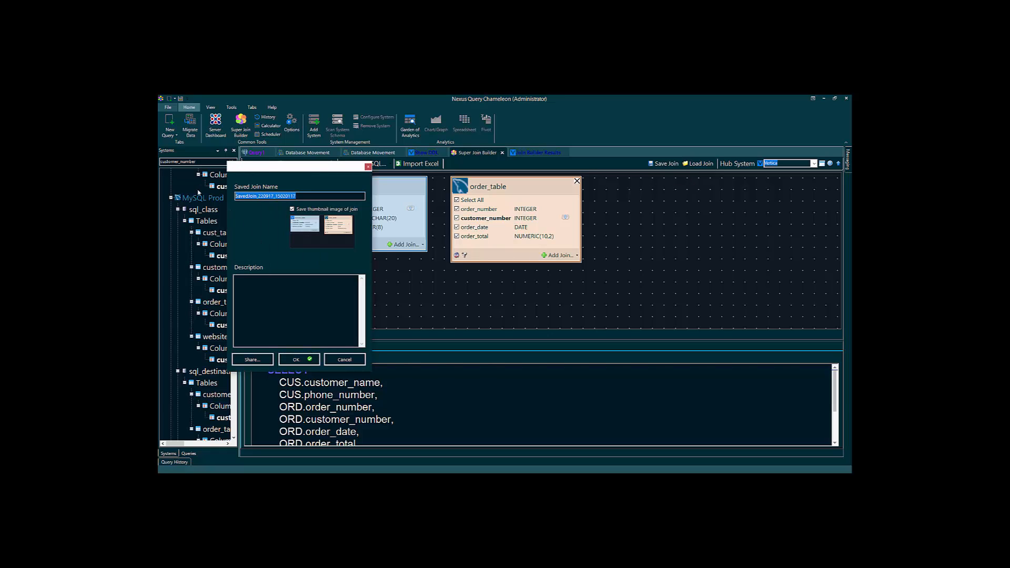
{"action": "type", "text": "V"}
{"action": "left_click", "coordinate": [306, 360]}
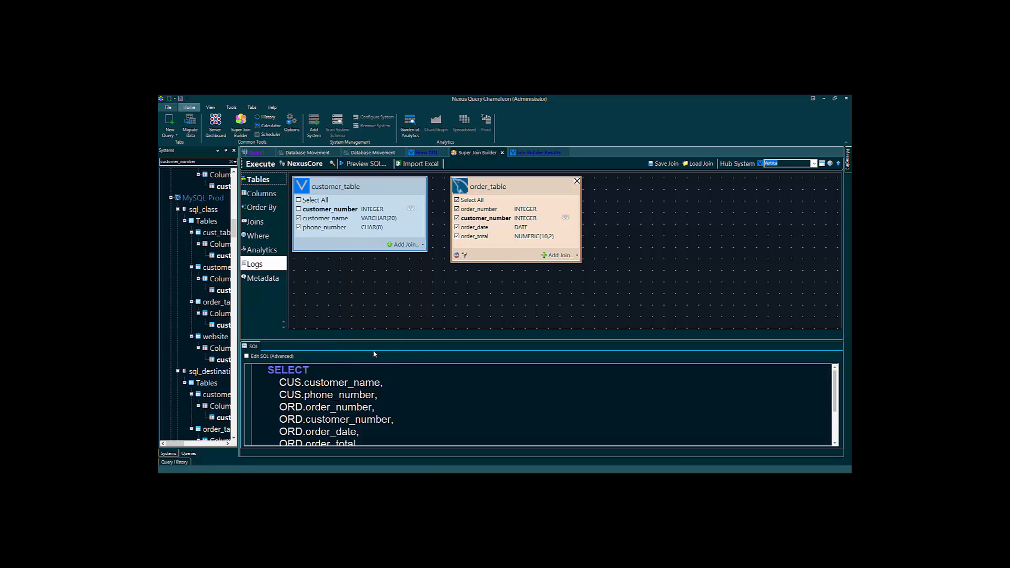
- Make My PC the hub system and execute the join locally
{"action": "left_click", "coordinate": [815, 163]}
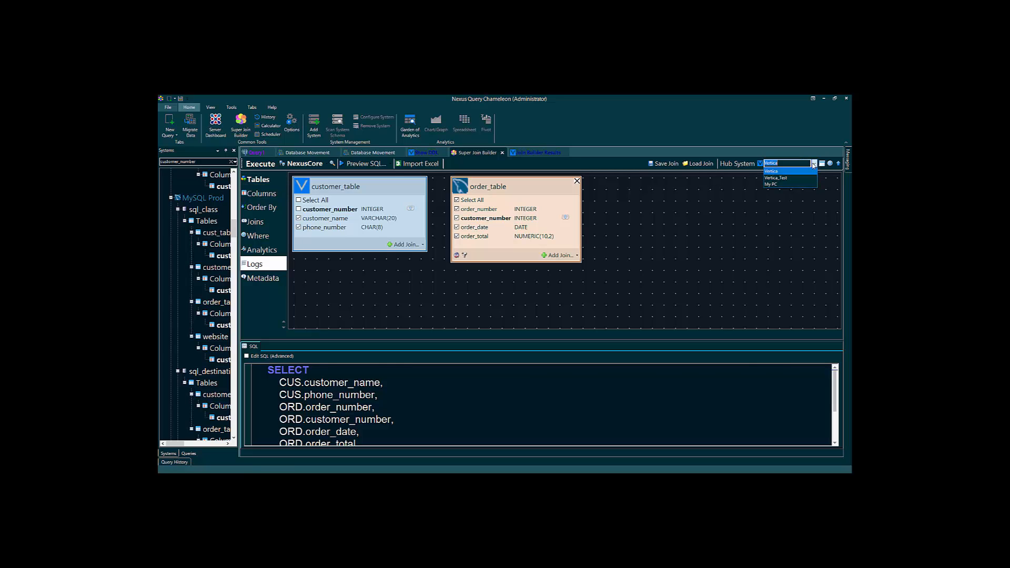
{"action": "left_click", "coordinate": [797, 185]}
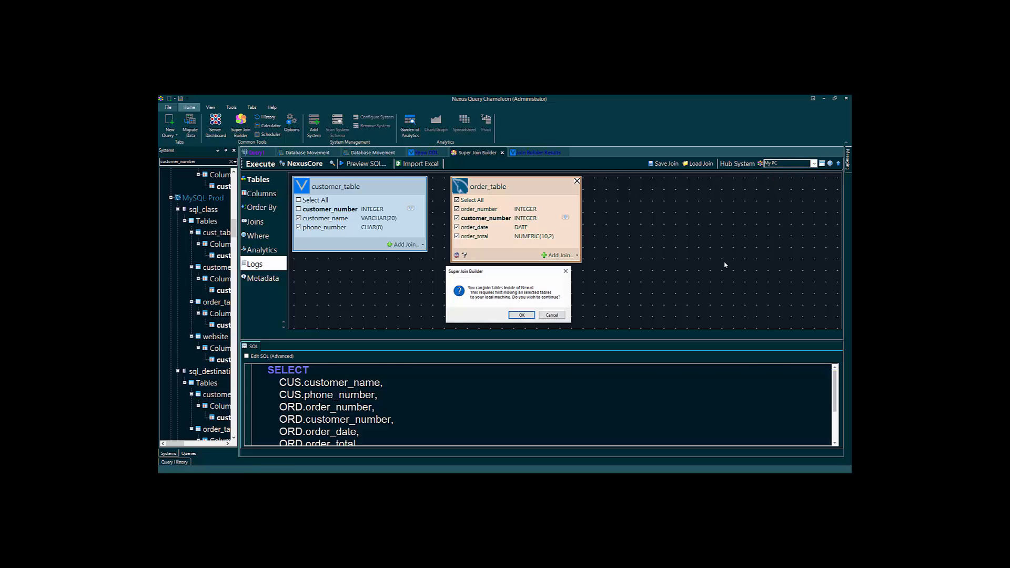
{"action": "left_click", "coordinate": [523, 319]}
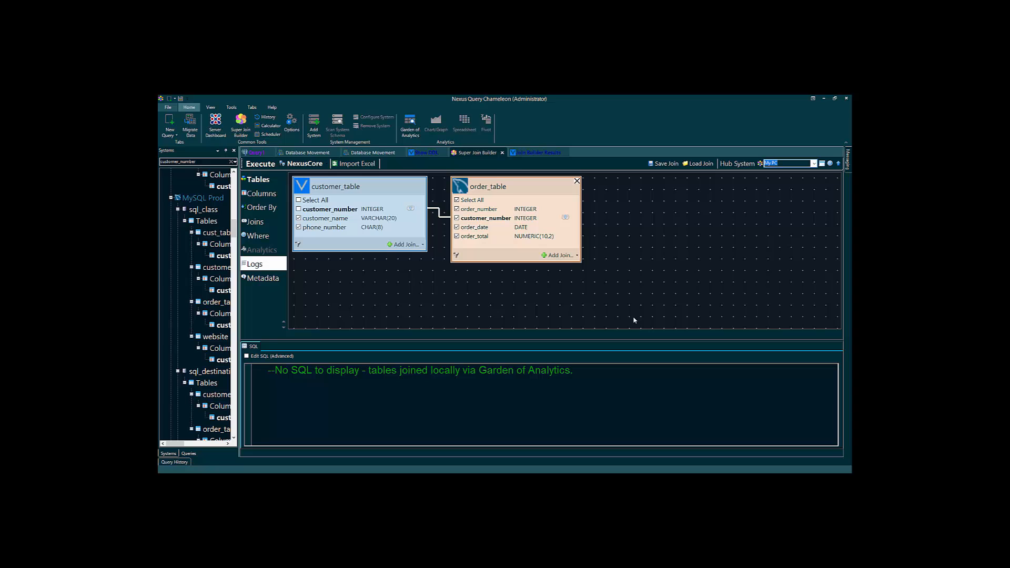
{"action": "left_click", "coordinate": [249, 164]}
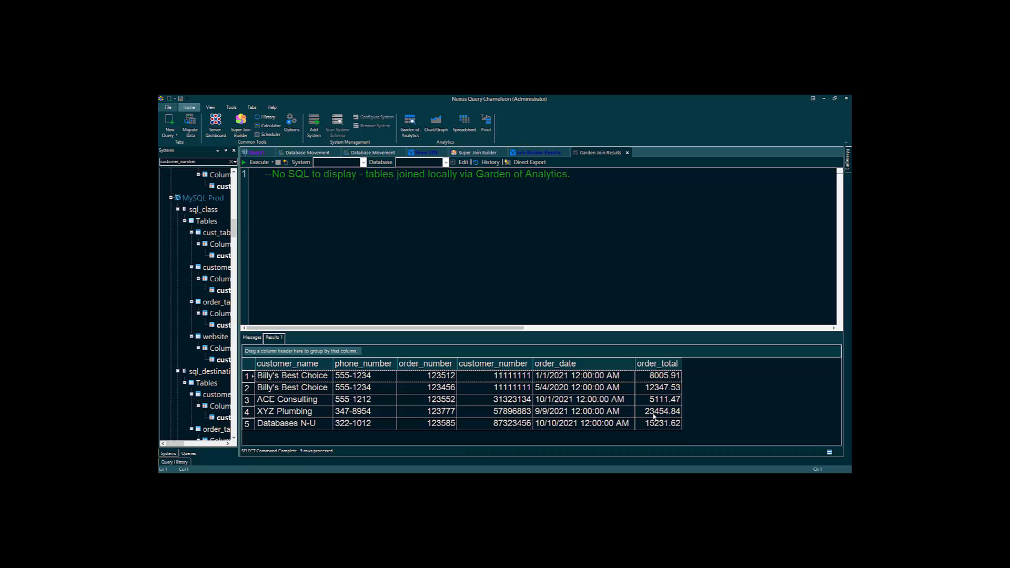
- Clear the customer_number Systems filter and add the saved Vertica and MySQL Federated Query to Federated Queries favorites
{"action": "left_click_drag", "start_coordinate": [240, 289], "coordinate": [333, 289]}
{"action": "scroll", "coordinate": [261, 292], "scroll_direction": "up", "scroll_amount": 8}
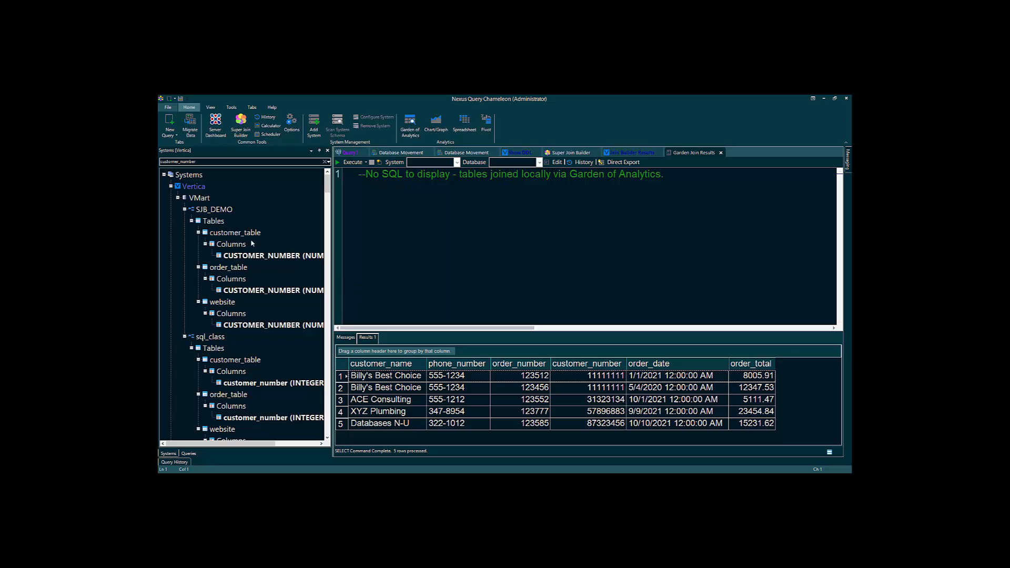
{"action": "left_click", "coordinate": [325, 161]}
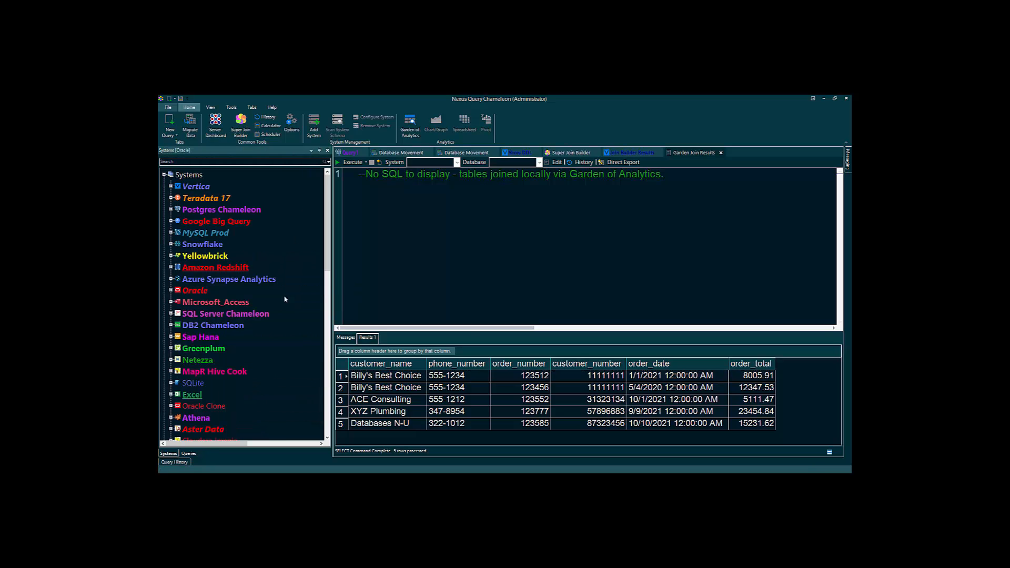
{"action": "scroll", "coordinate": [282, 300], "scroll_direction": "down", "scroll_amount": 10}
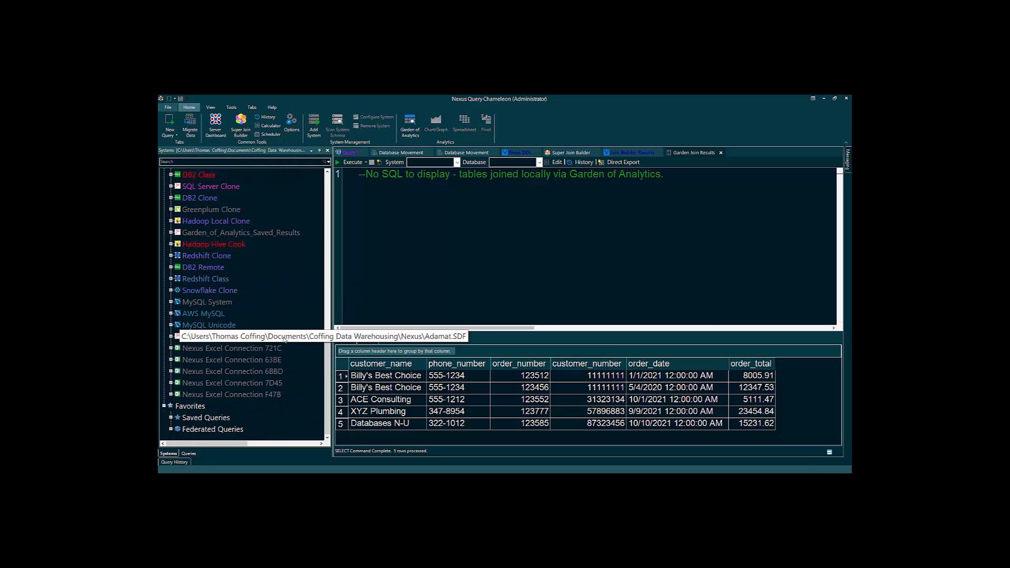
{"action": "right_click", "coordinate": [197, 428]}
{"action": "left_click", "coordinate": [232, 443]}
{"action": "left_click", "coordinate": [308, 290]}
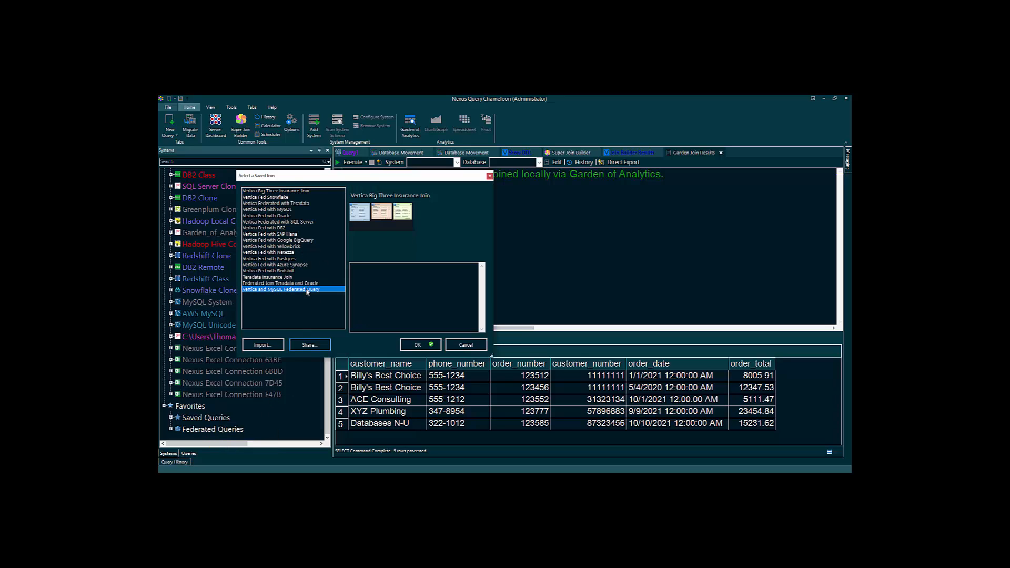
{"action": "left_click", "coordinate": [419, 346]}
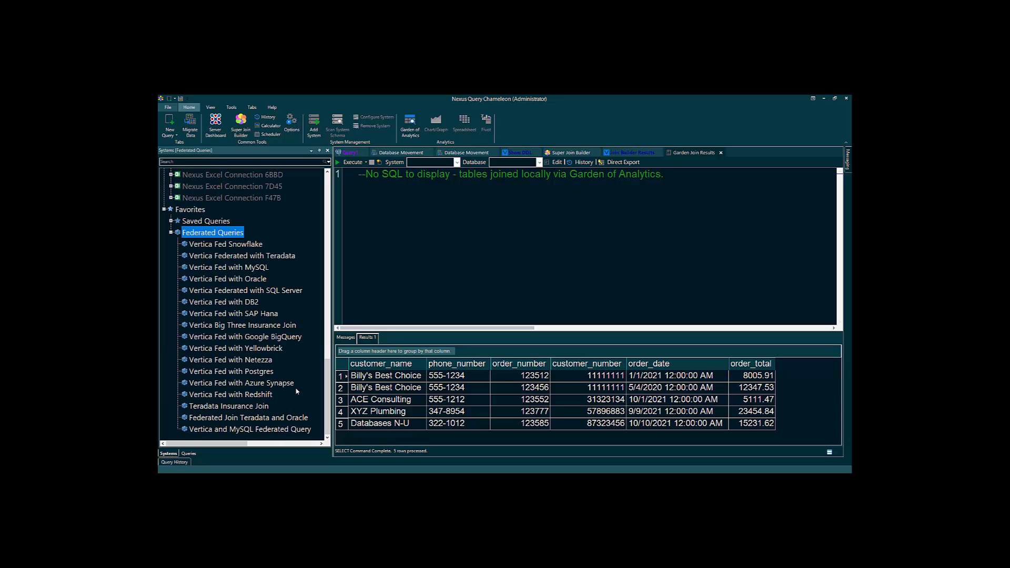
- Execute the Vertica Fed with MySQL and Vertica and MySQL Federated Query favorites
{"action": "left_click", "coordinate": [247, 268]}
{"action": "right_click", "coordinate": [248, 268]}
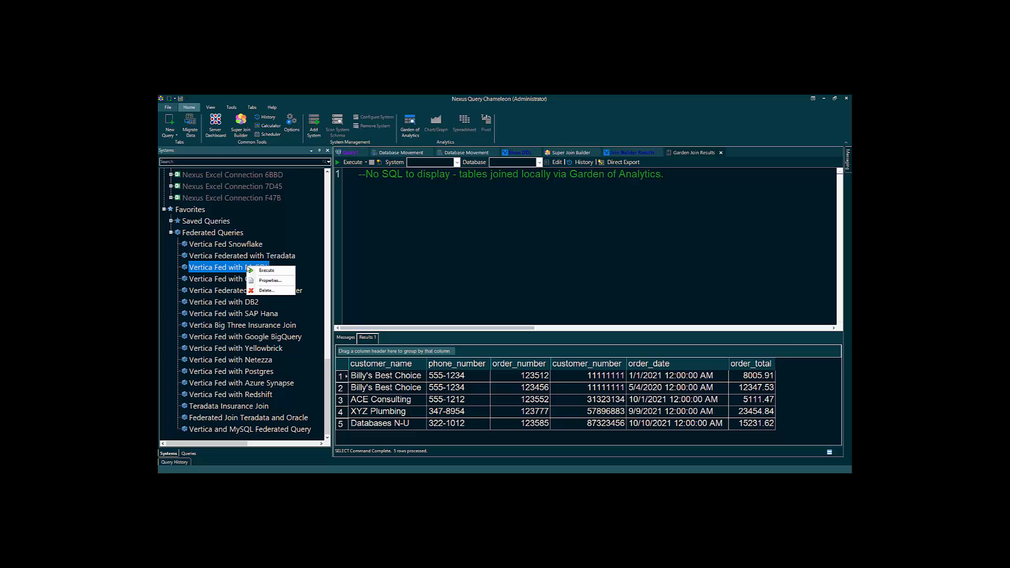
{"action": "left_click", "coordinate": [261, 270]}
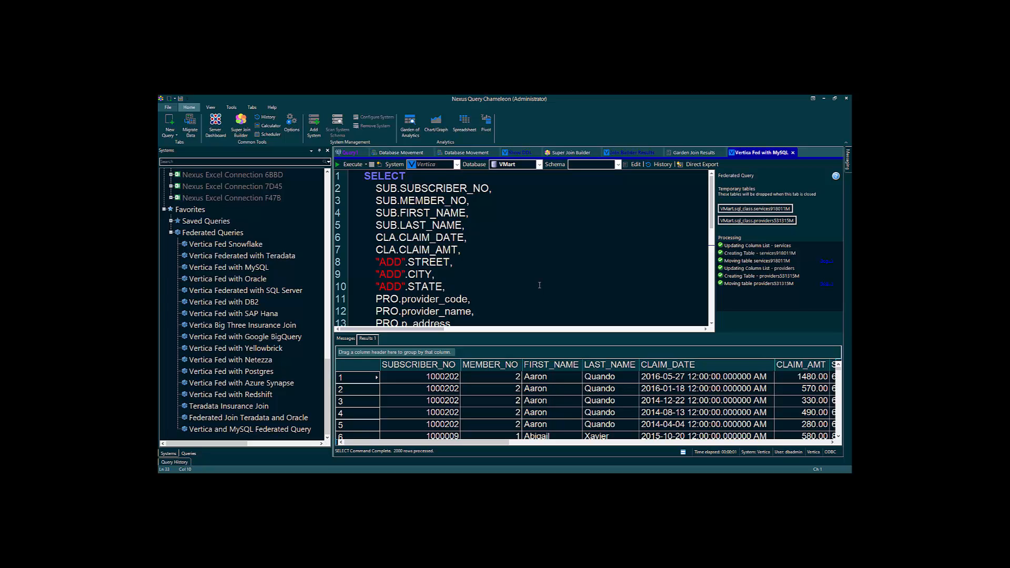
{"action": "left_click", "coordinate": [279, 431]}
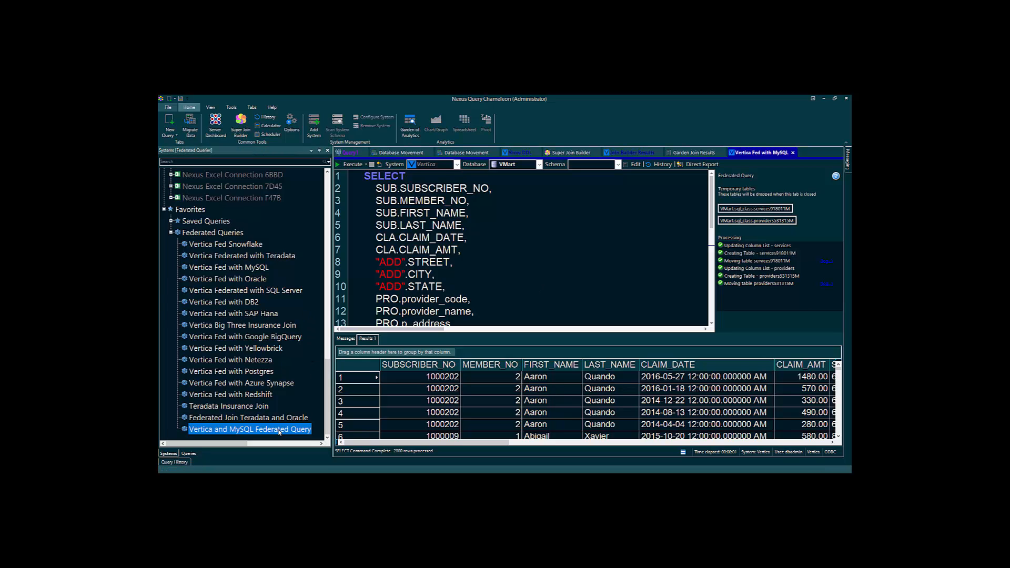
{"action": "right_click", "coordinate": [279, 430]}
{"action": "left_click", "coordinate": [293, 435]}
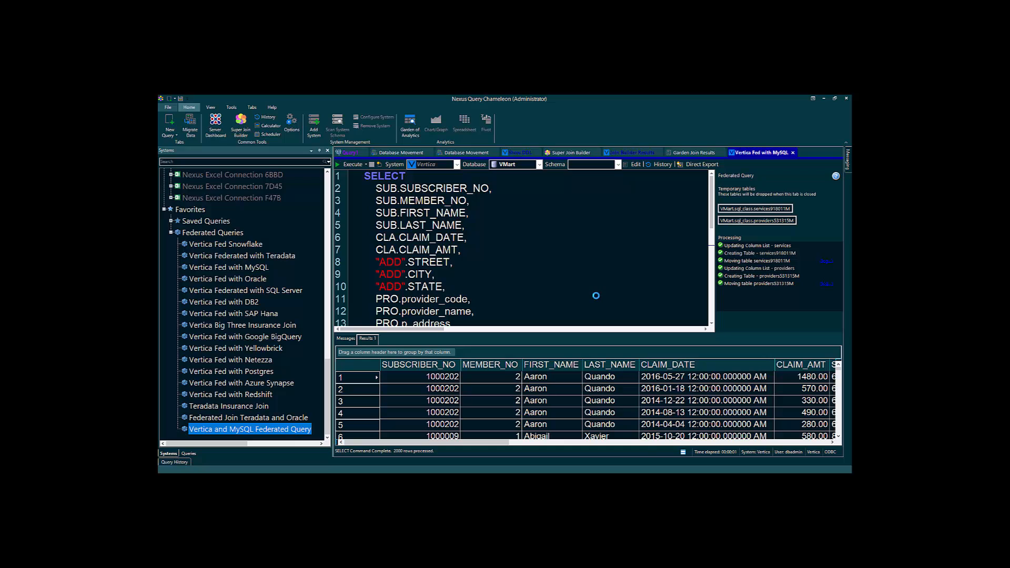